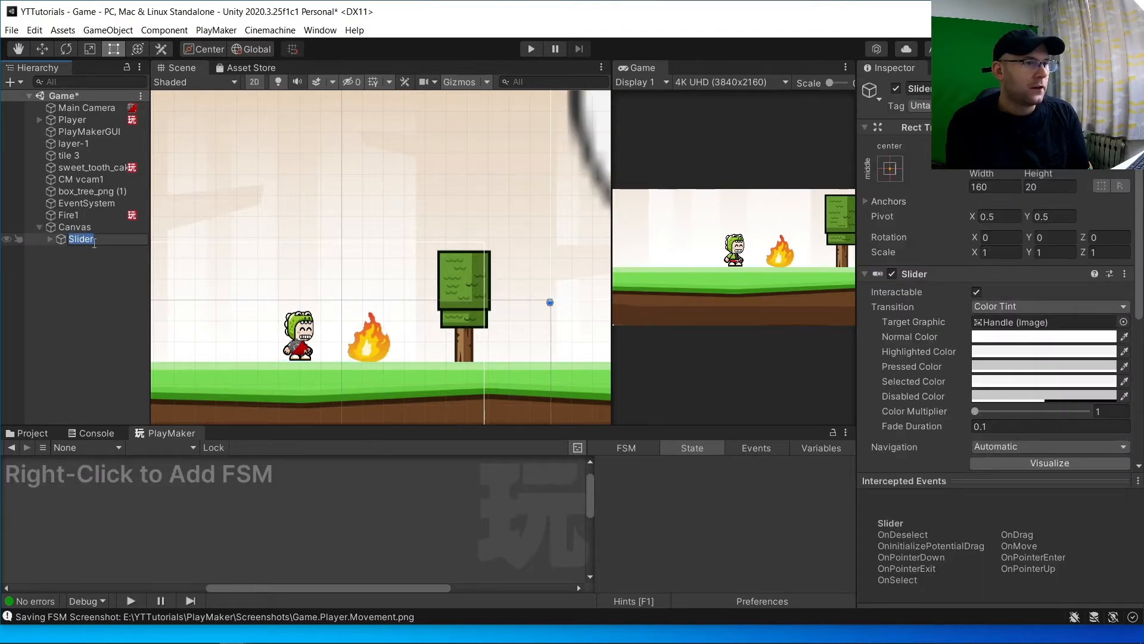
Enlarge the Slider on the Canvas to about 993 wide and 148 high
{"action": "left_click", "coordinate": [96, 266]}
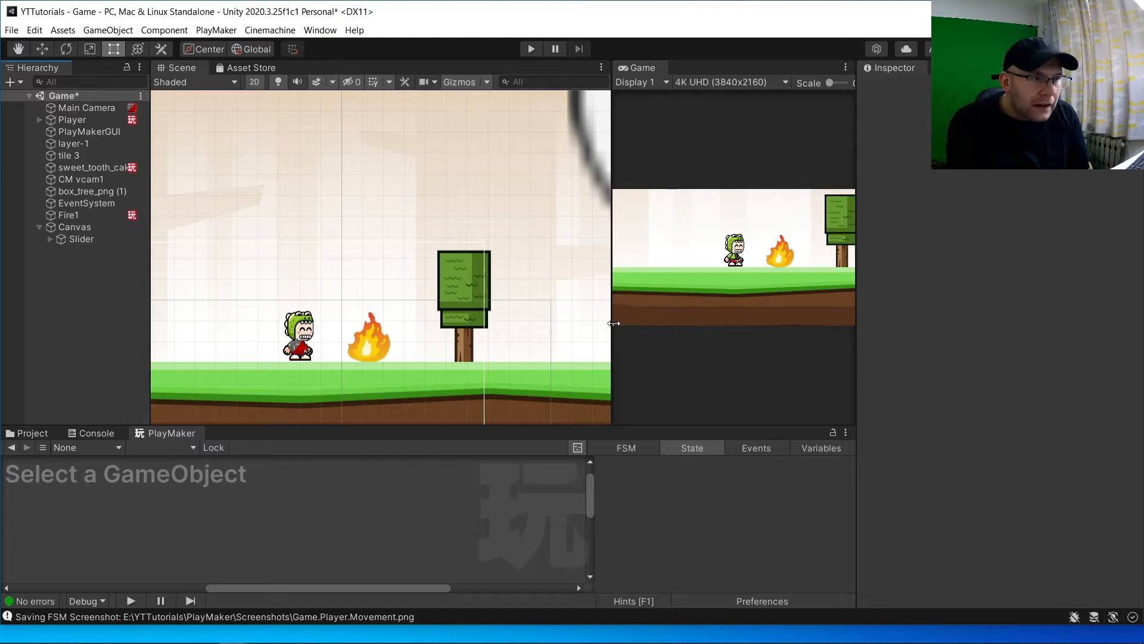
{"action": "double_click", "coordinate": [64, 240]}
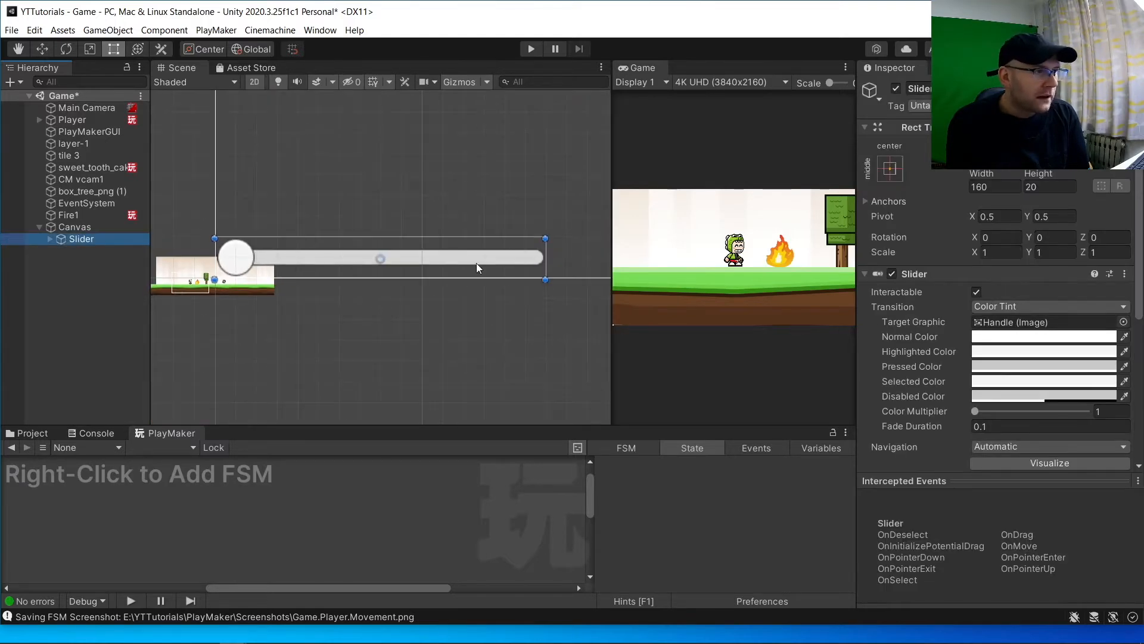
{"action": "scroll", "coordinate": [533, 255], "scroll_direction": "down", "scroll_amount": 12}
{"action": "middle_click_drag", "start_coordinate": [531, 255], "coordinate": [280, 362]}
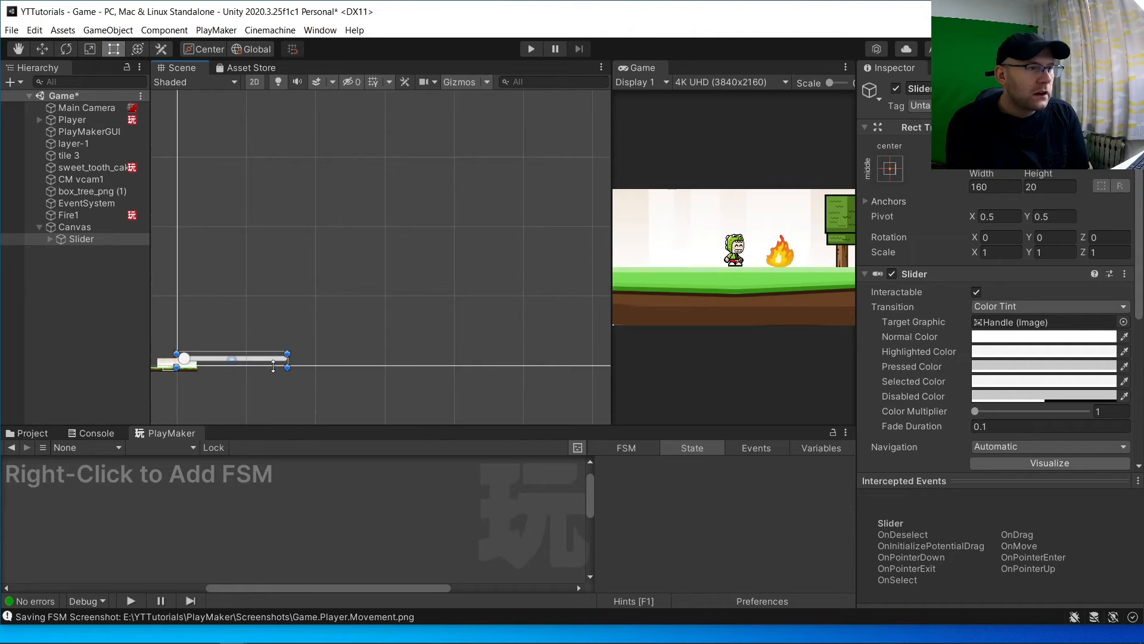
{"action": "left_click_drag", "start_coordinate": [290, 349], "coordinate": [867, 263]}
{"action": "scroll", "coordinate": [295, 289], "scroll_direction": "down", "scroll_amount": 2}
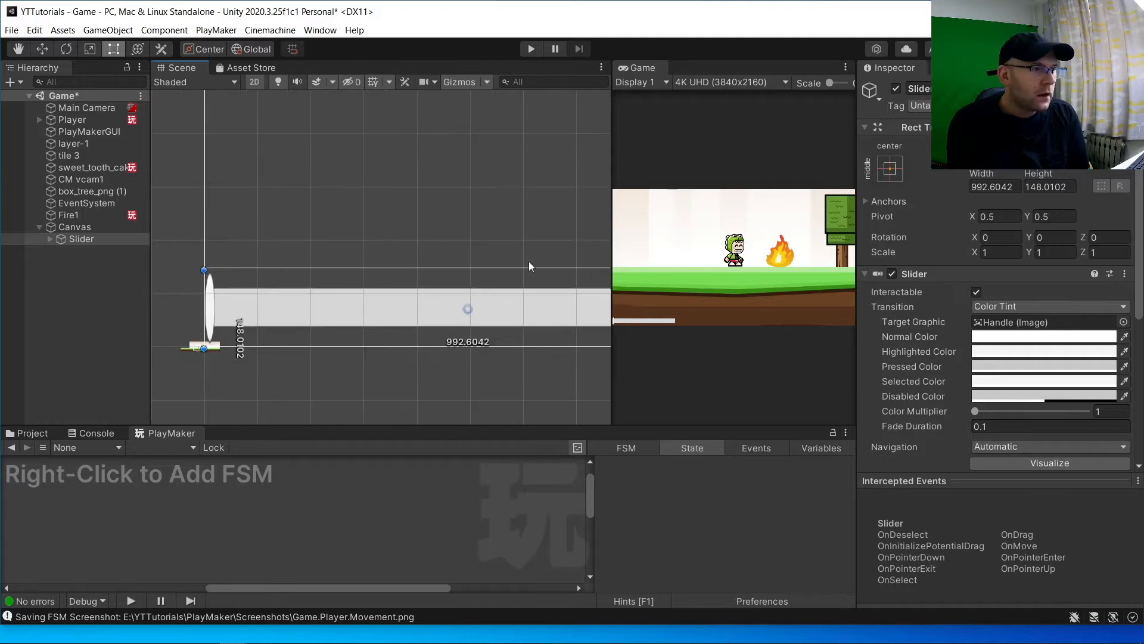
Anchor the Slider to the top left of the Canvas, also setting its pivot and position
{"action": "left_click", "coordinate": [899, 167]}
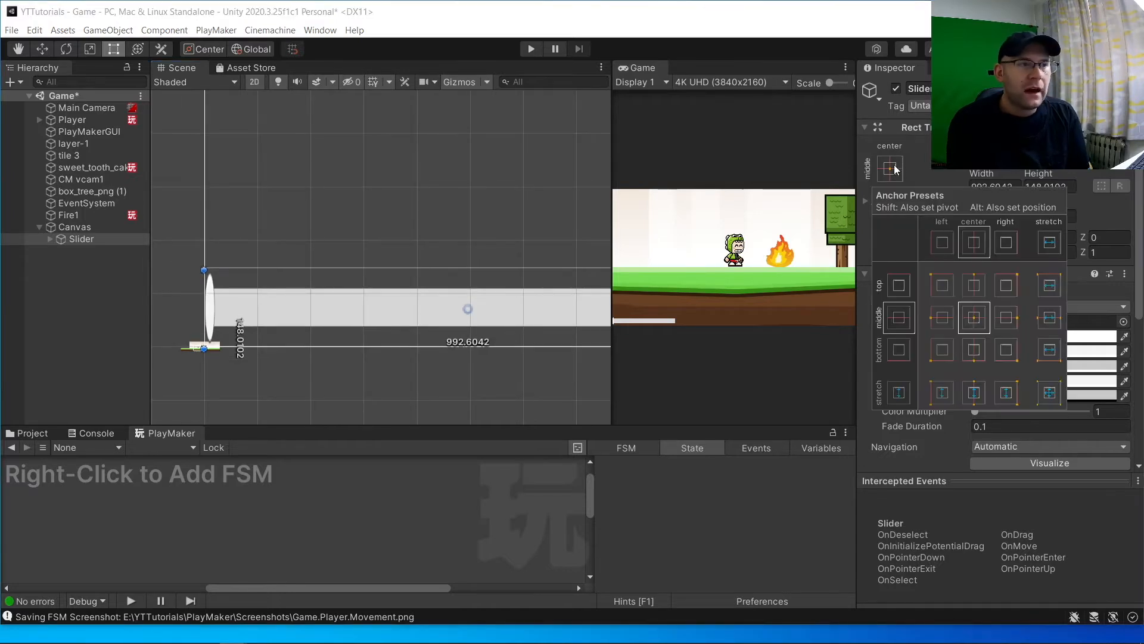
{"action": "left_click", "coordinate": [938, 291], "text": "alt+shift"}
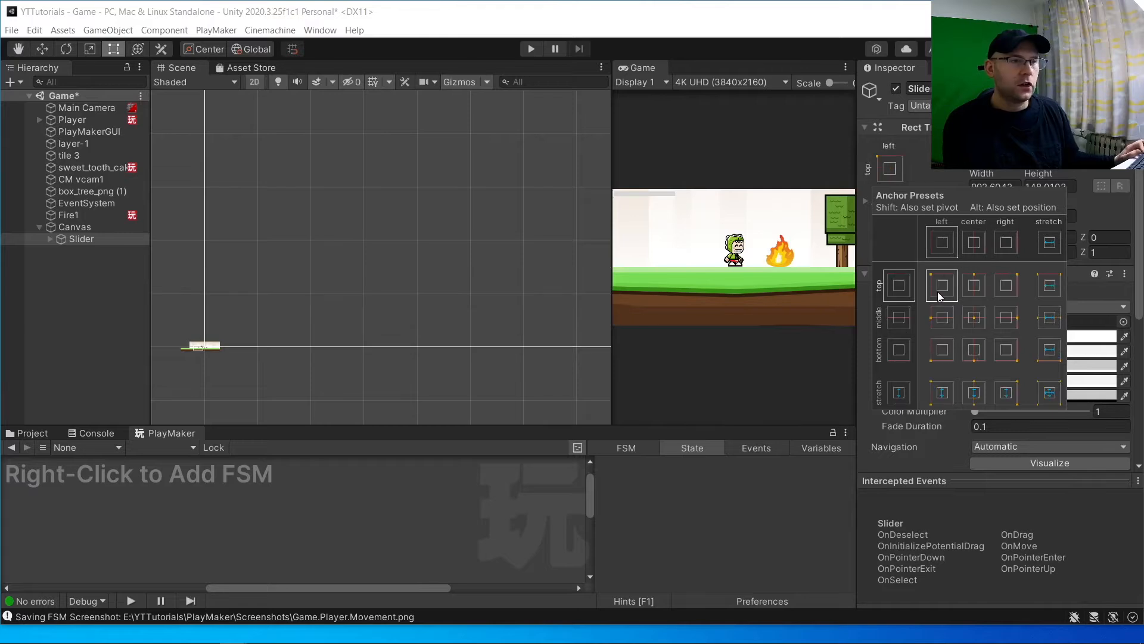
{"action": "scroll", "coordinate": [295, 161], "scroll_direction": "down", "scroll_amount": 1}
Delete the round Handle at the start of the Slider
{"action": "double_click", "coordinate": [76, 239]}
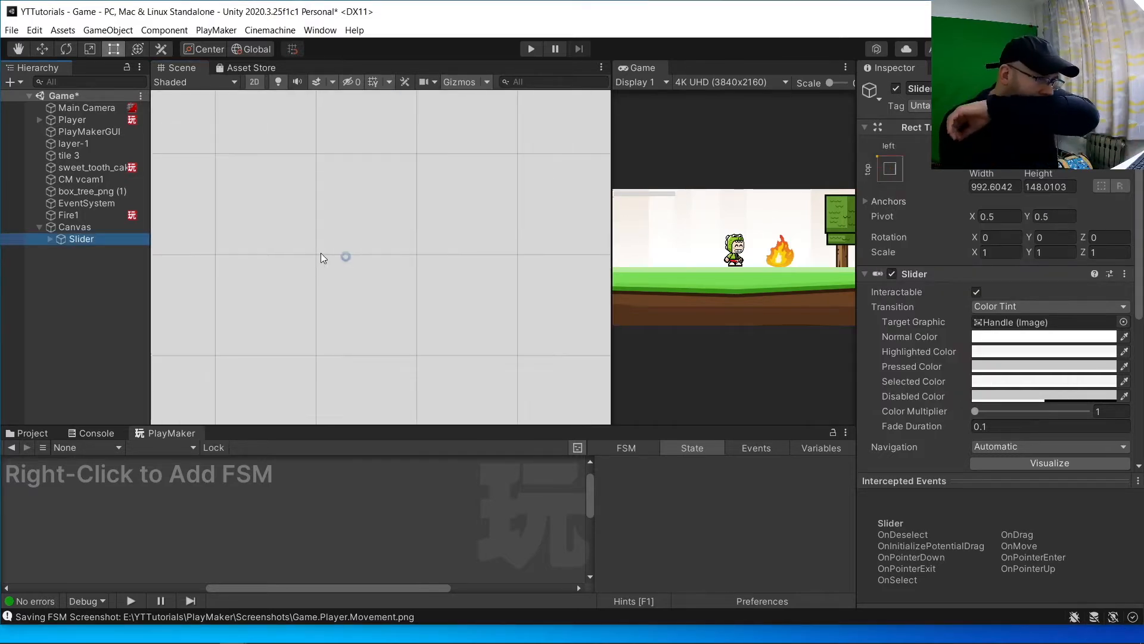
{"action": "scroll", "coordinate": [321, 257], "scroll_direction": "down", "scroll_amount": 15}
{"action": "scroll", "coordinate": [320, 254], "scroll_direction": "down", "scroll_amount": 10}
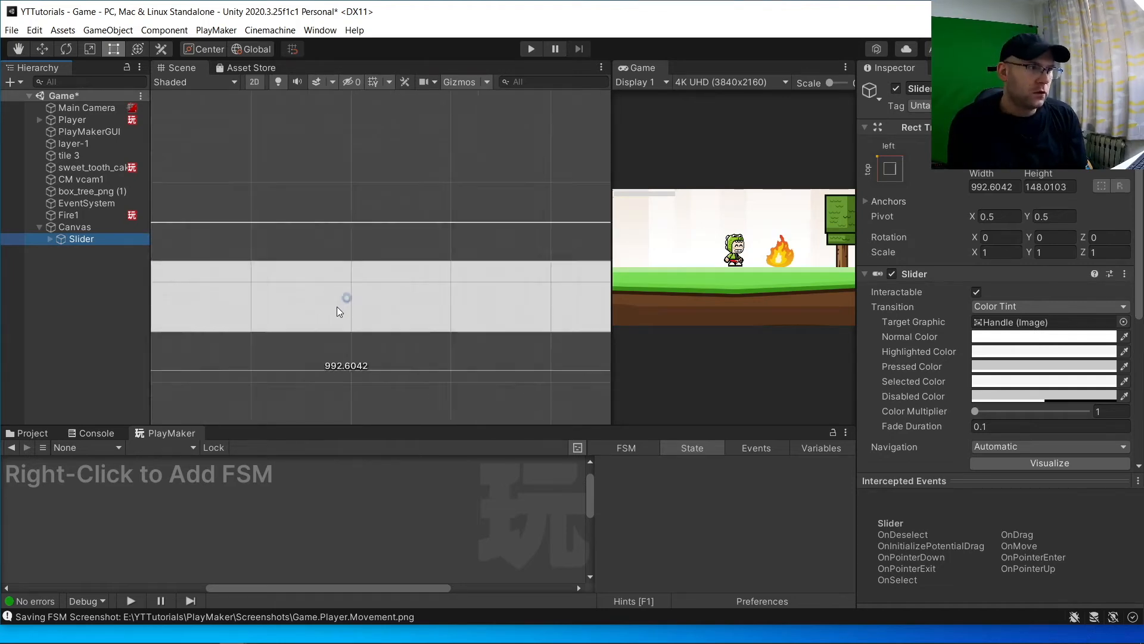
{"action": "scroll", "coordinate": [302, 306], "scroll_direction": "down", "scroll_amount": 7}
{"action": "middle_click_drag", "start_coordinate": [268, 307], "coordinate": [506, 266]}
{"action": "scroll", "coordinate": [322, 251], "scroll_direction": "up", "scroll_amount": 5}
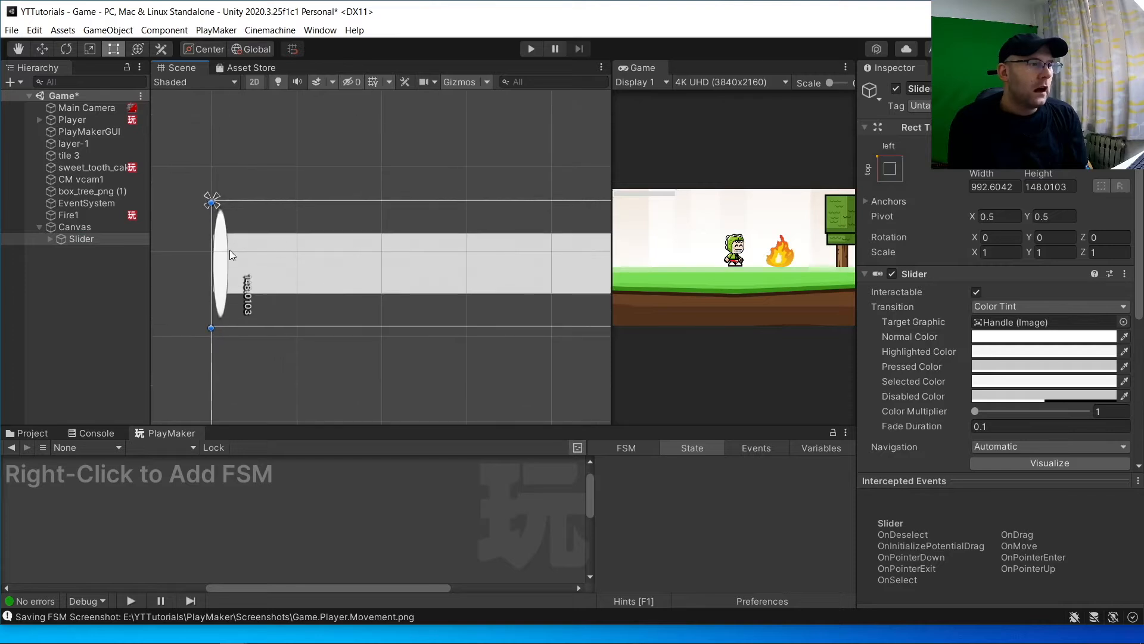
{"action": "scroll", "coordinate": [225, 255], "scroll_direction": "up", "scroll_amount": 2}
{"action": "left_click", "coordinate": [227, 276]}
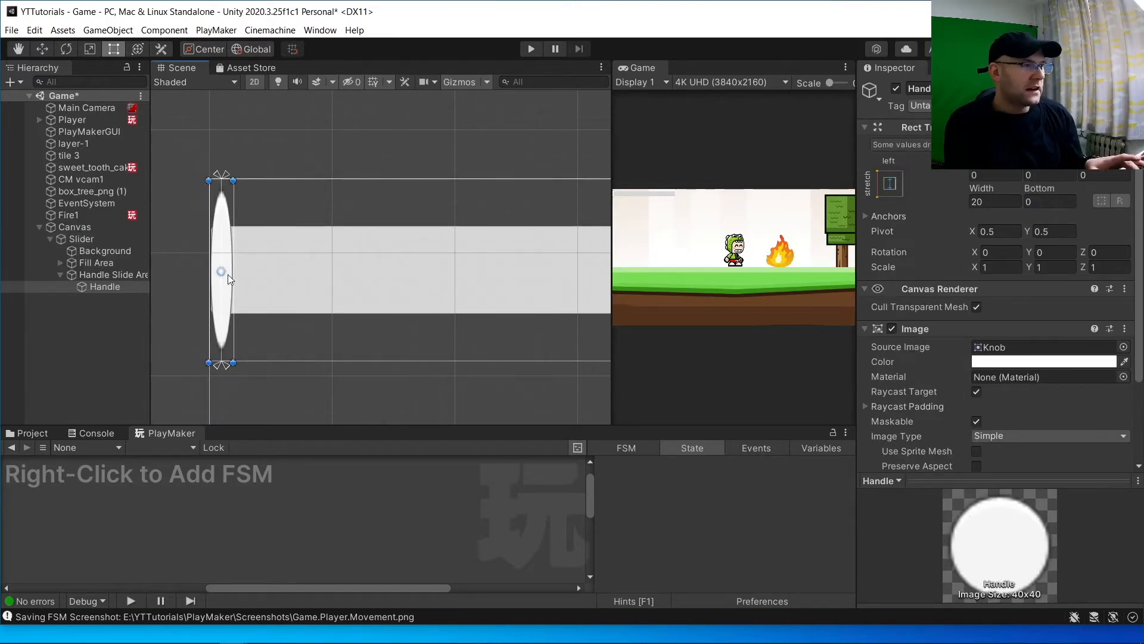
{"action": "key", "text": "Delete"}
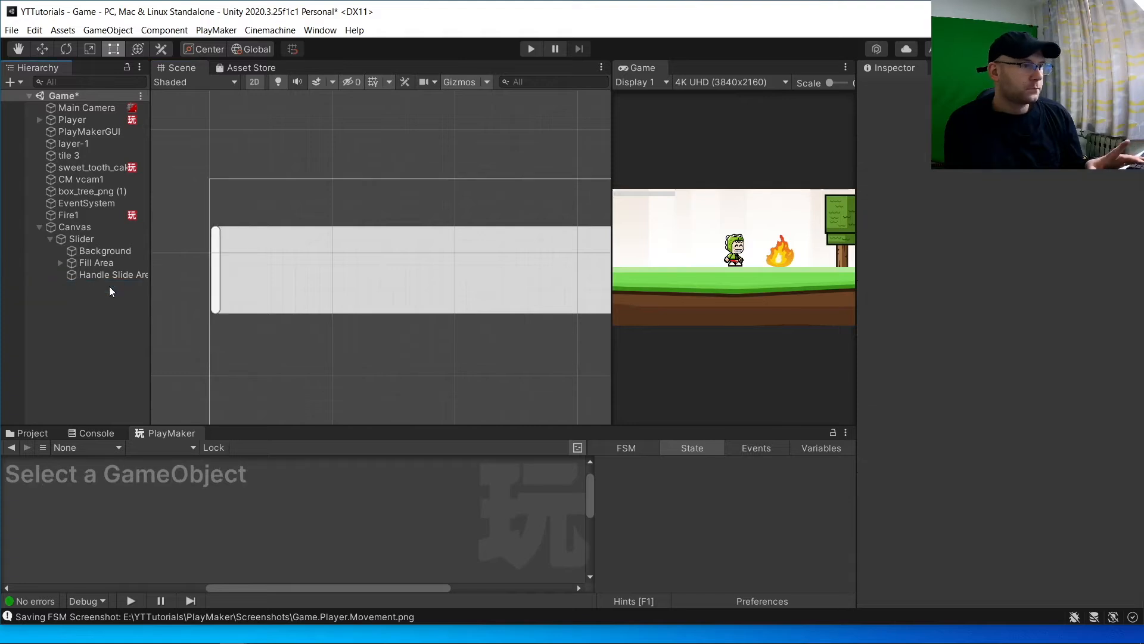
{"action": "scroll", "coordinate": [219, 277], "scroll_direction": "down", "scroll_amount": 2}
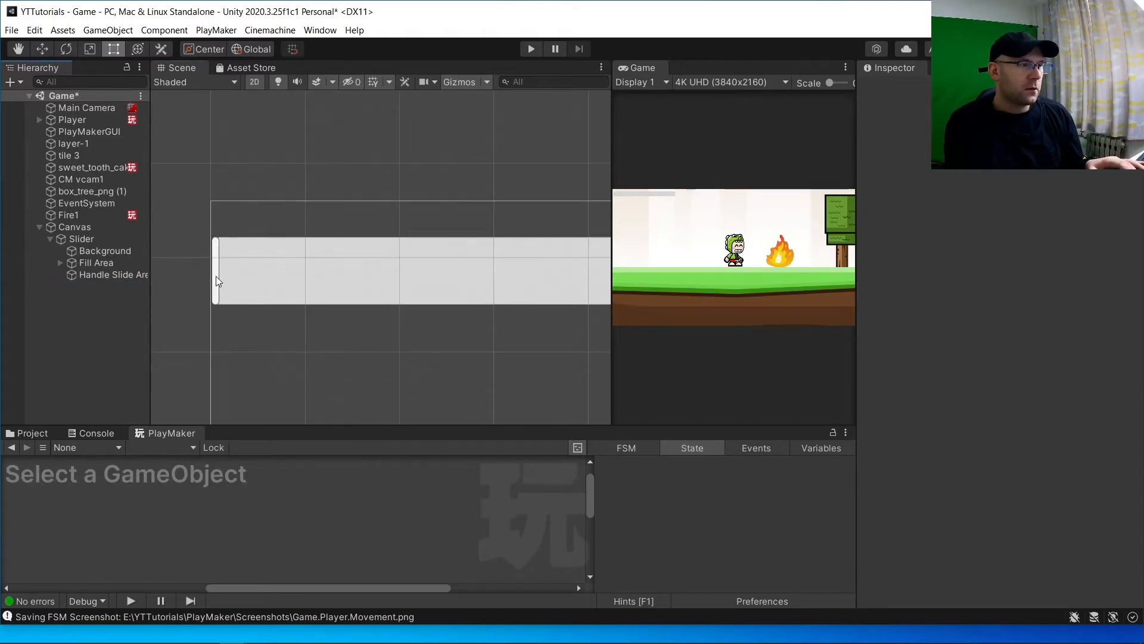
Set the Slider's Background image color to red FF0000 with an alpha of 72
{"action": "left_click", "coordinate": [215, 276]}
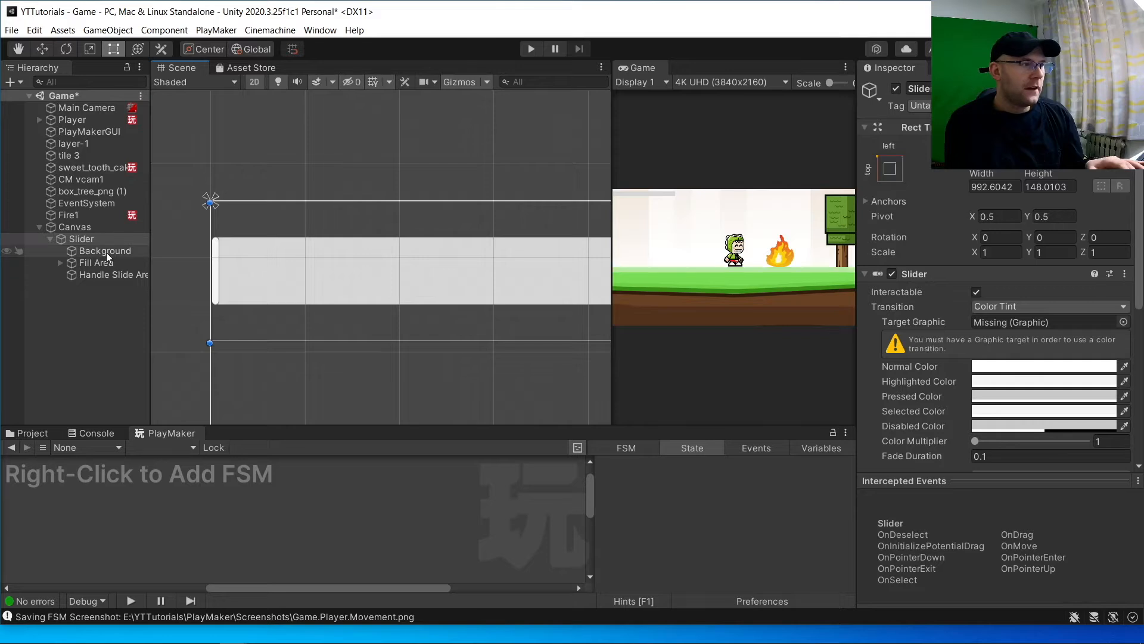
{"action": "left_click", "coordinate": [60, 261]}
{"action": "left_click", "coordinate": [60, 261]}
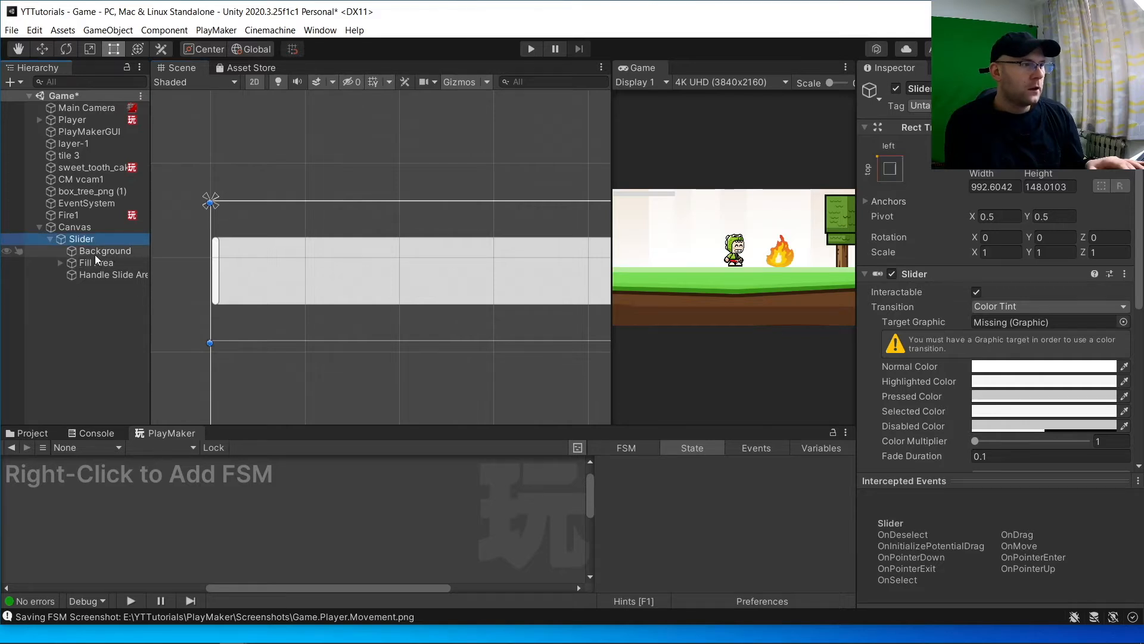
{"action": "left_click", "coordinate": [101, 253]}
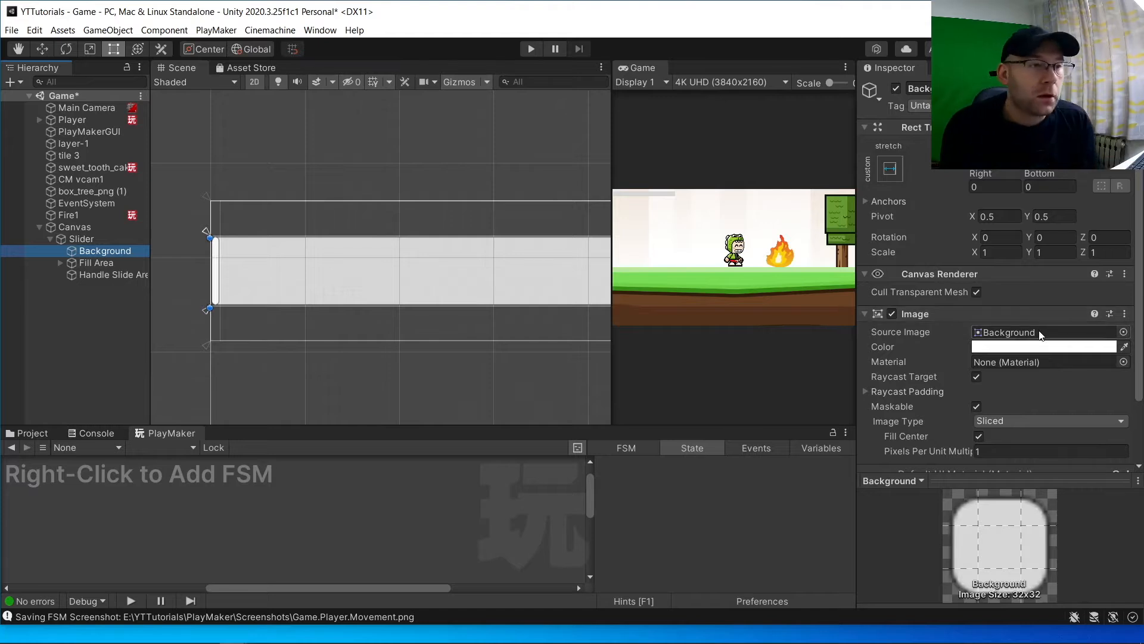
{"action": "left_click", "coordinate": [1031, 350]}
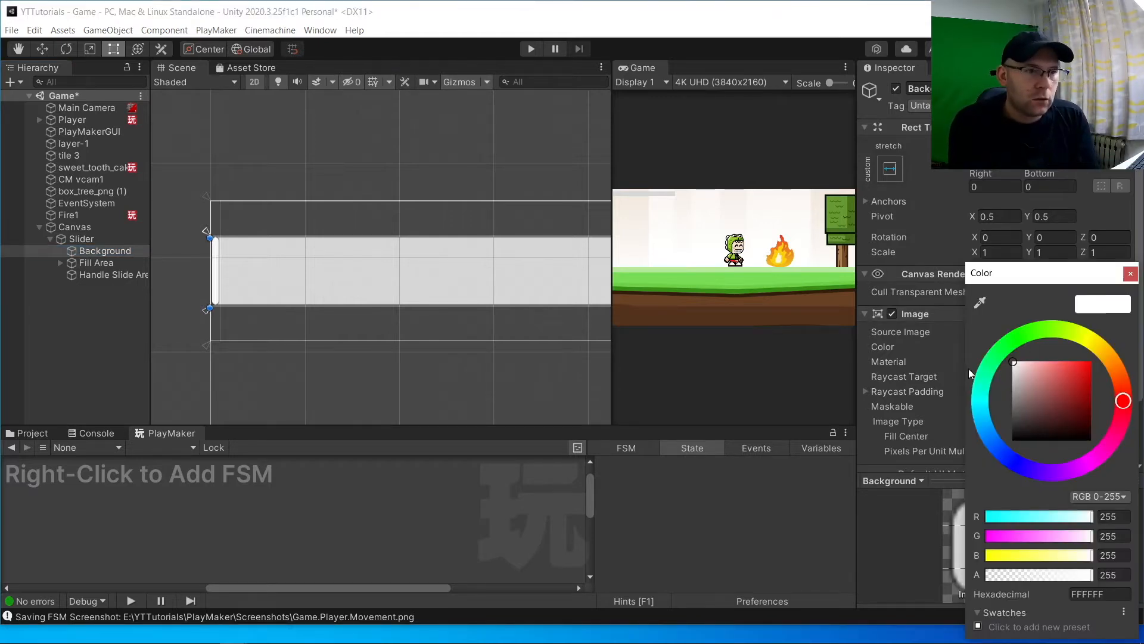
{"action": "left_click_drag", "start_coordinate": [1044, 384], "coordinate": [1096, 349]}
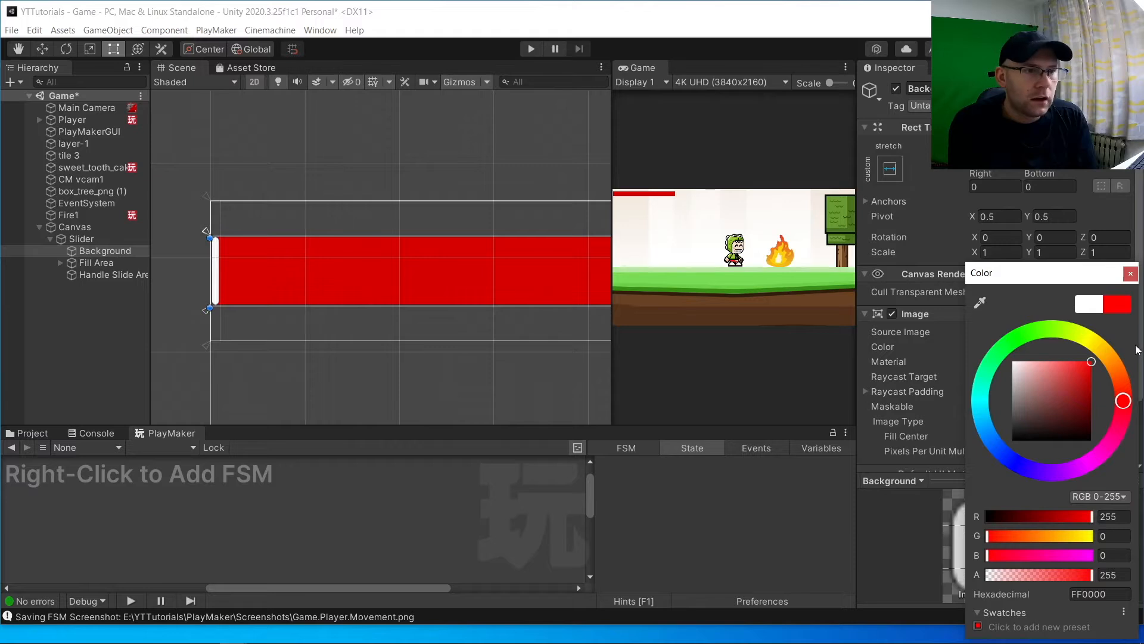
{"action": "left_click_drag", "start_coordinate": [1063, 573], "coordinate": [1017, 576]}
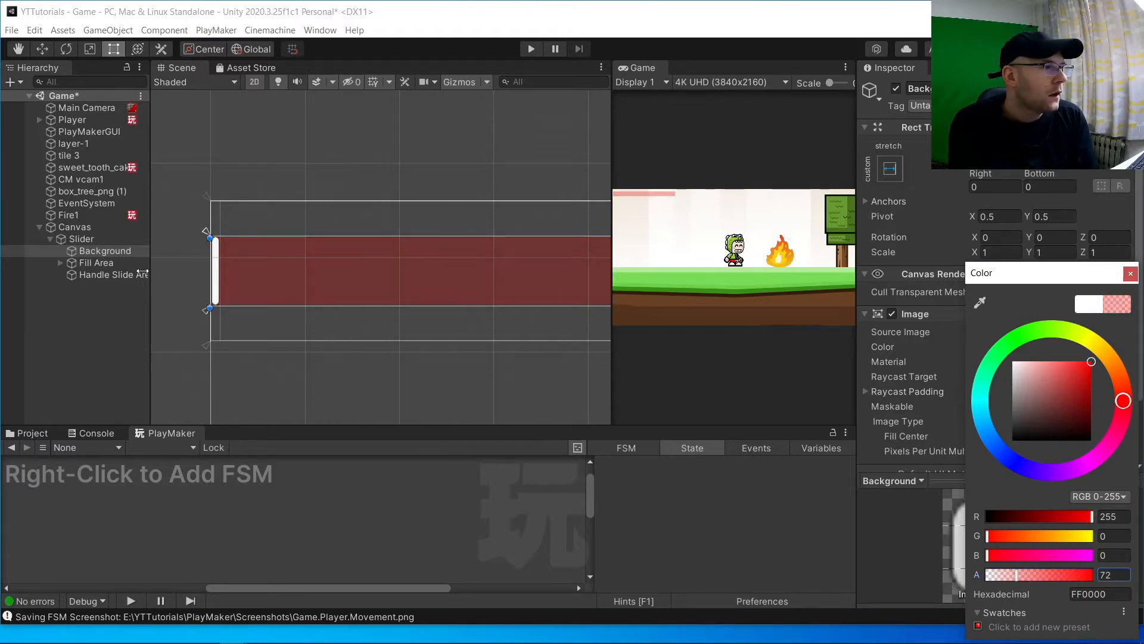
Set the color of the Fill image inside the Slider's Fill Area to bright green
{"action": "left_click", "coordinate": [60, 263]}
{"action": "left_click", "coordinate": [111, 275]}
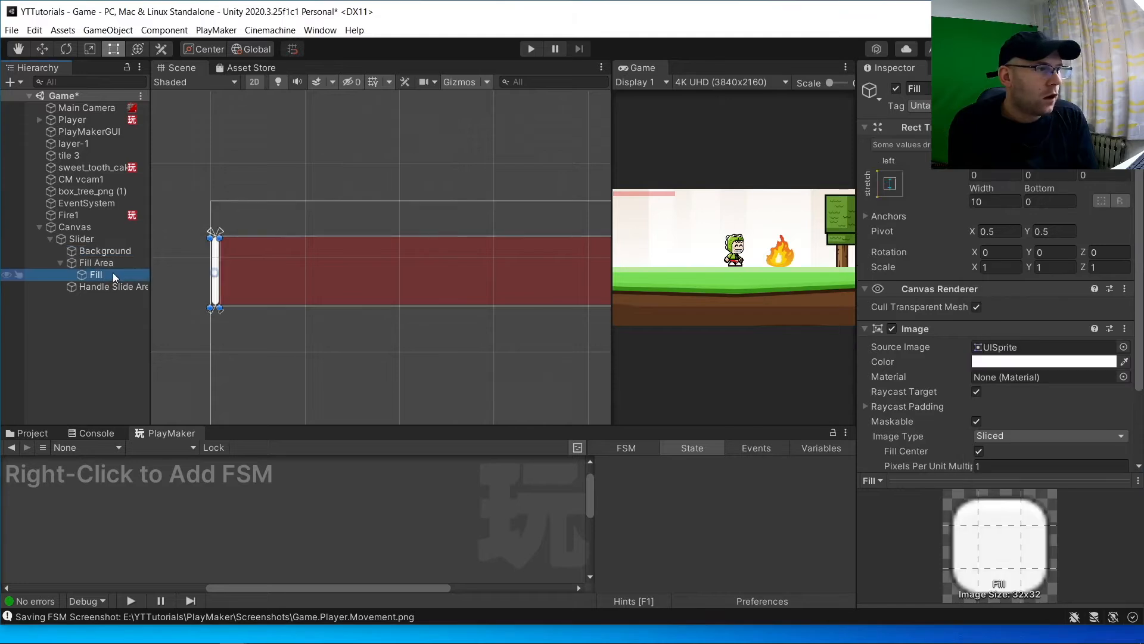
{"action": "left_click", "coordinate": [1041, 361]}
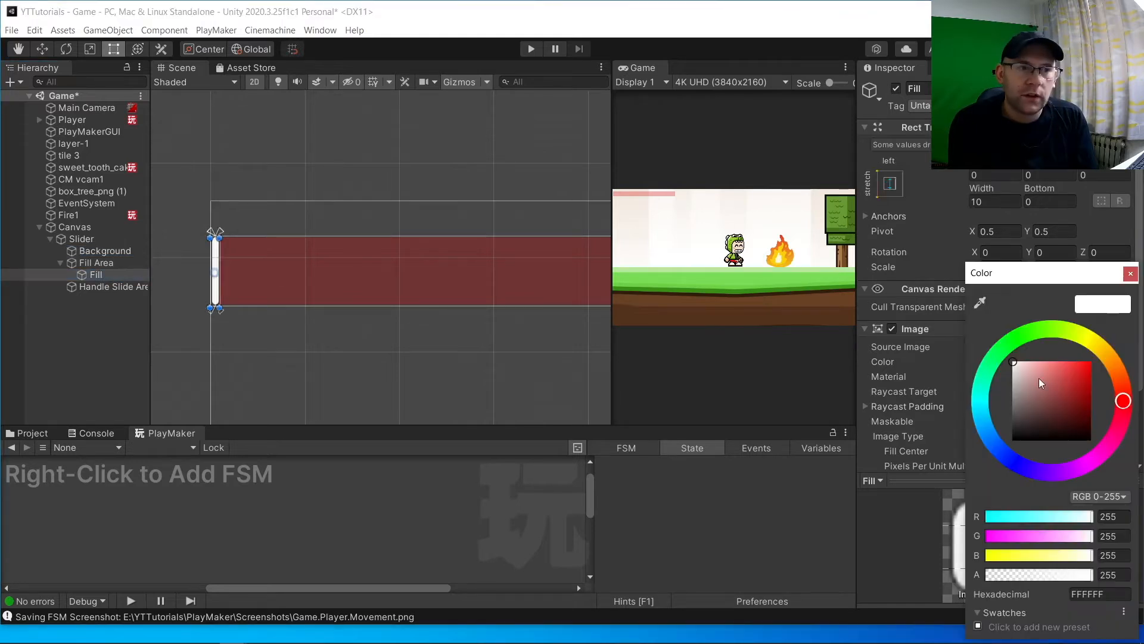
{"action": "left_click", "coordinate": [1020, 340]}
{"action": "left_click_drag", "start_coordinate": [1072, 377], "coordinate": [1090, 363]}
{"action": "left_click", "coordinate": [1128, 274]}
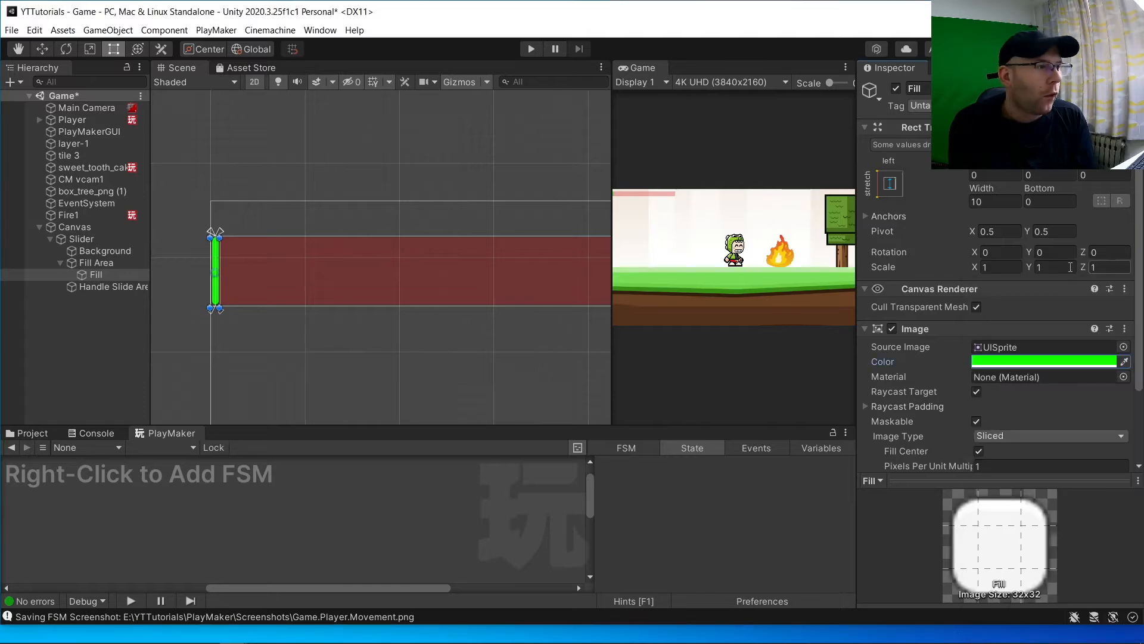
Set the Slider's Value to 1 to fill the bar
{"action": "left_click", "coordinate": [62, 261]}
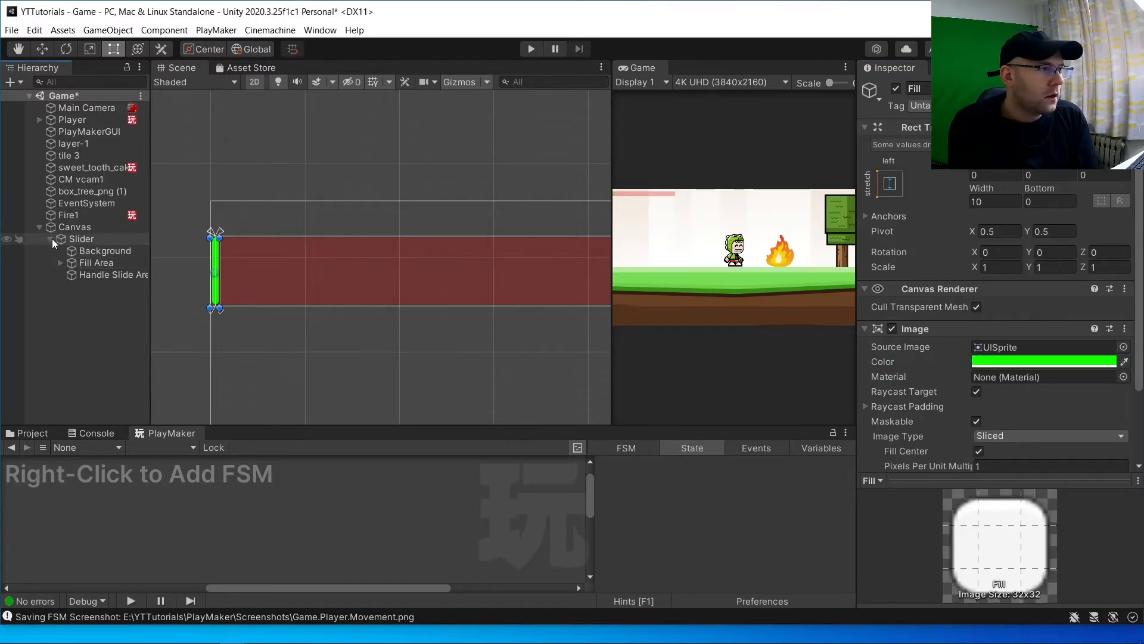
{"action": "left_click", "coordinate": [50, 238]}
{"action": "left_click", "coordinate": [130, 239]}
{"action": "scroll", "coordinate": [1036, 305], "scroll_direction": "down", "scroll_amount": 5}
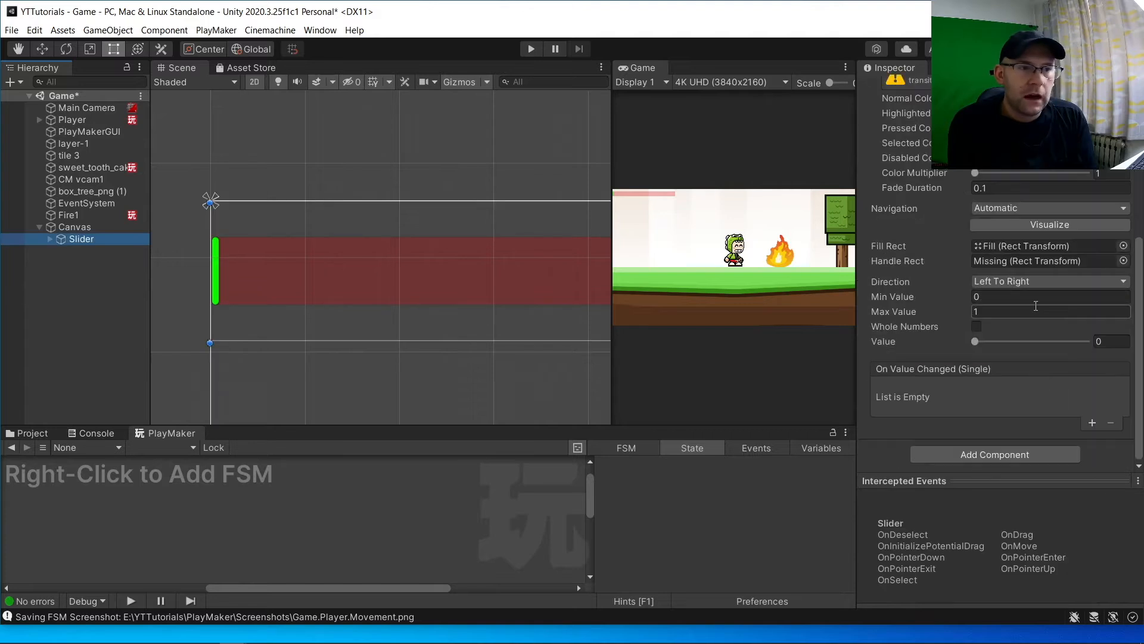
{"action": "left_click", "coordinate": [1109, 341]}
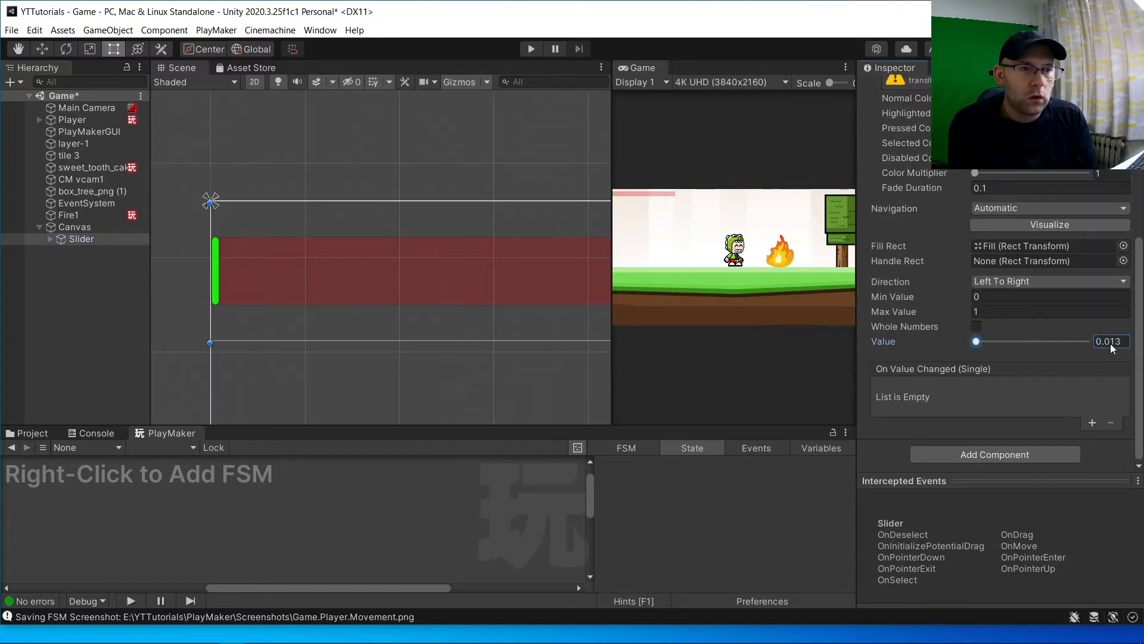
{"action": "type", "text": "1"}
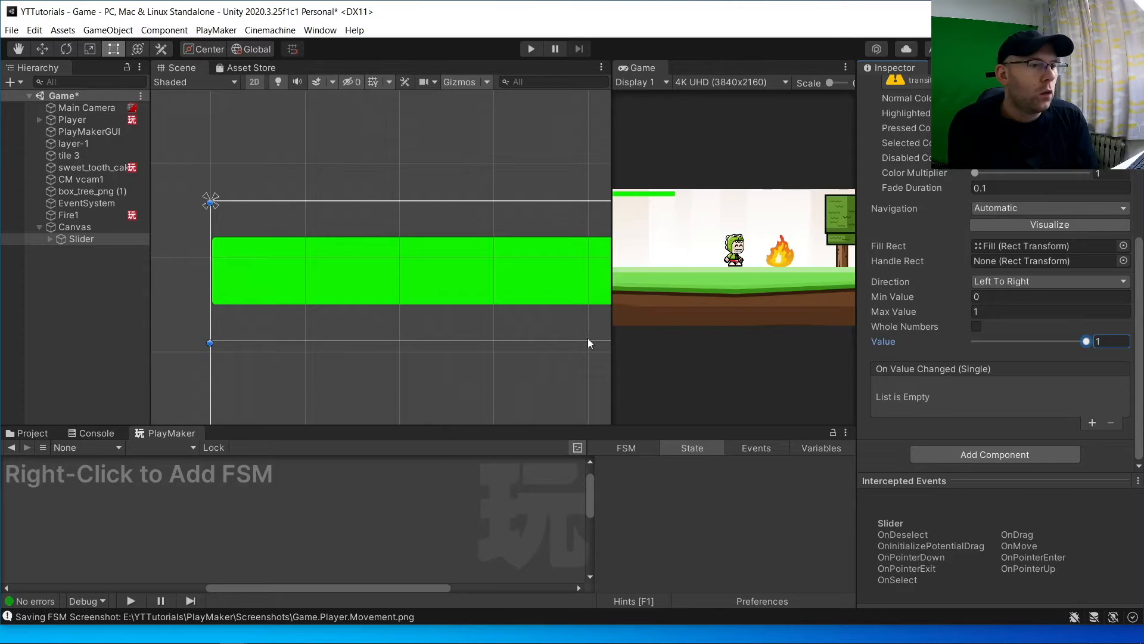
Pull in the right edge of the Slider's Background to a Right offset of 10, flush with the green fill
{"action": "scroll", "coordinate": [543, 316], "scroll_direction": "down", "scroll_amount": 5}
{"action": "middle_click_drag", "start_coordinate": [544, 327], "coordinate": [308, 308]}
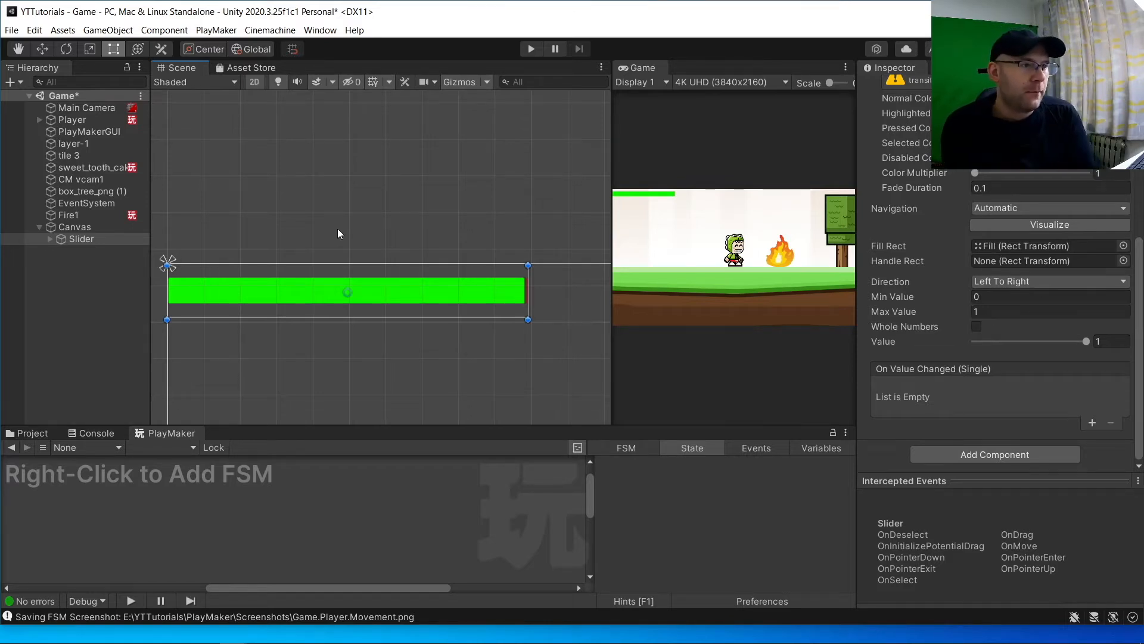
{"action": "scroll", "coordinate": [358, 231], "scroll_direction": "up", "scroll_amount": 3}
{"action": "scroll", "coordinate": [478, 230], "scroll_direction": "down", "scroll_amount": 2}
{"action": "middle_click_drag", "start_coordinate": [485, 255], "coordinate": [447, 249]}
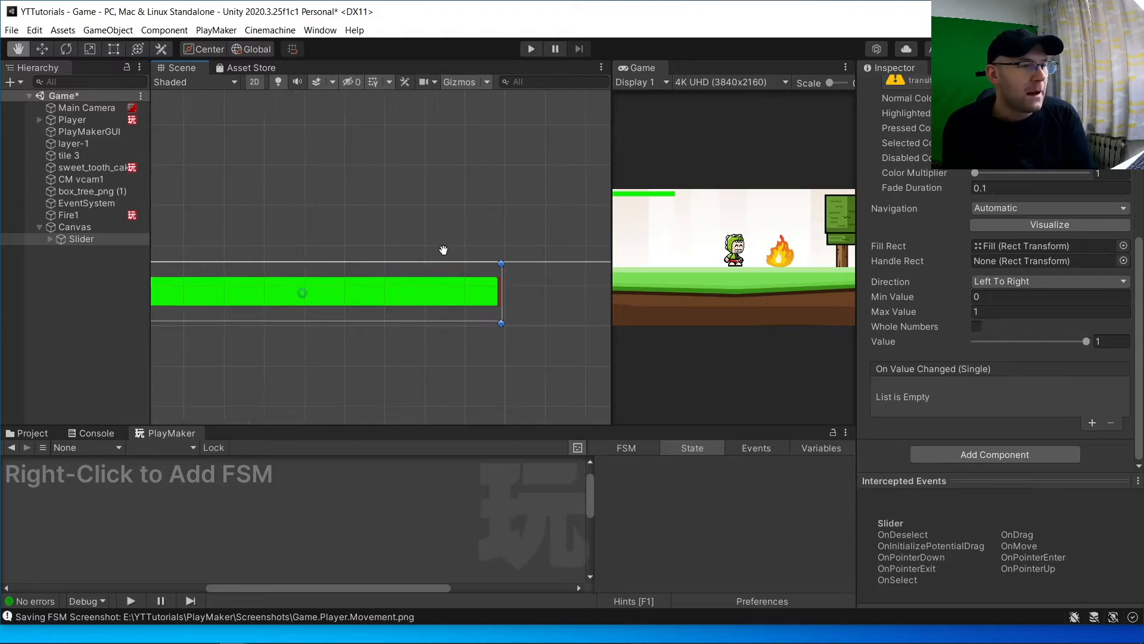
{"action": "left_click", "coordinate": [447, 249]}
{"action": "scroll", "coordinate": [506, 299], "scroll_direction": "up", "scroll_amount": 3}
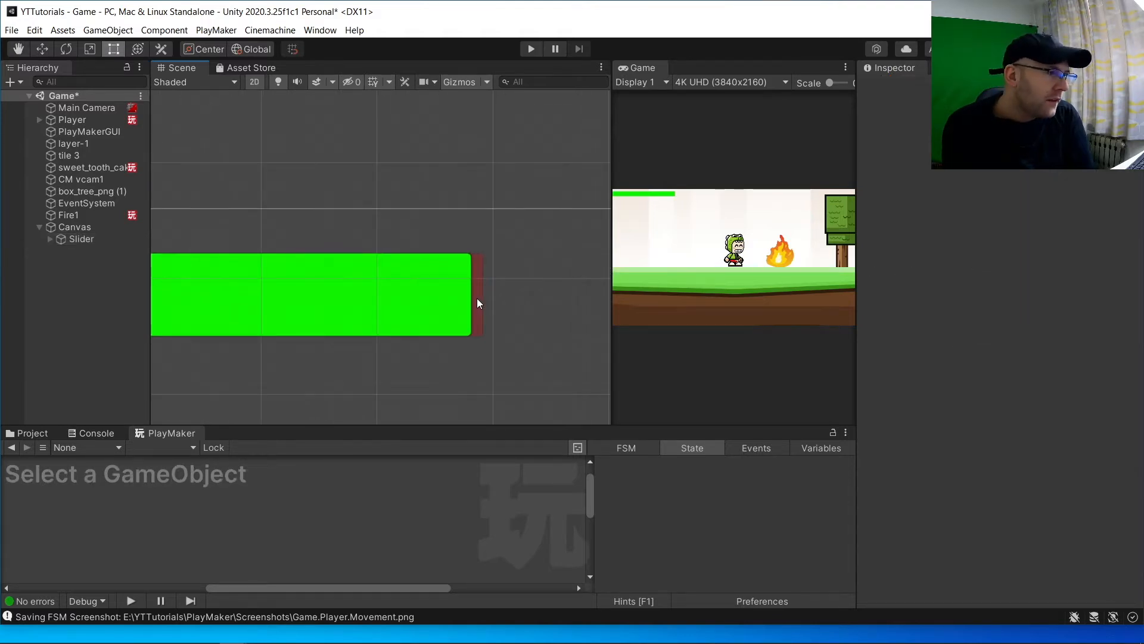
{"action": "scroll", "coordinate": [477, 298], "scroll_direction": "up", "scroll_amount": 2}
{"action": "left_click", "coordinate": [477, 299]}
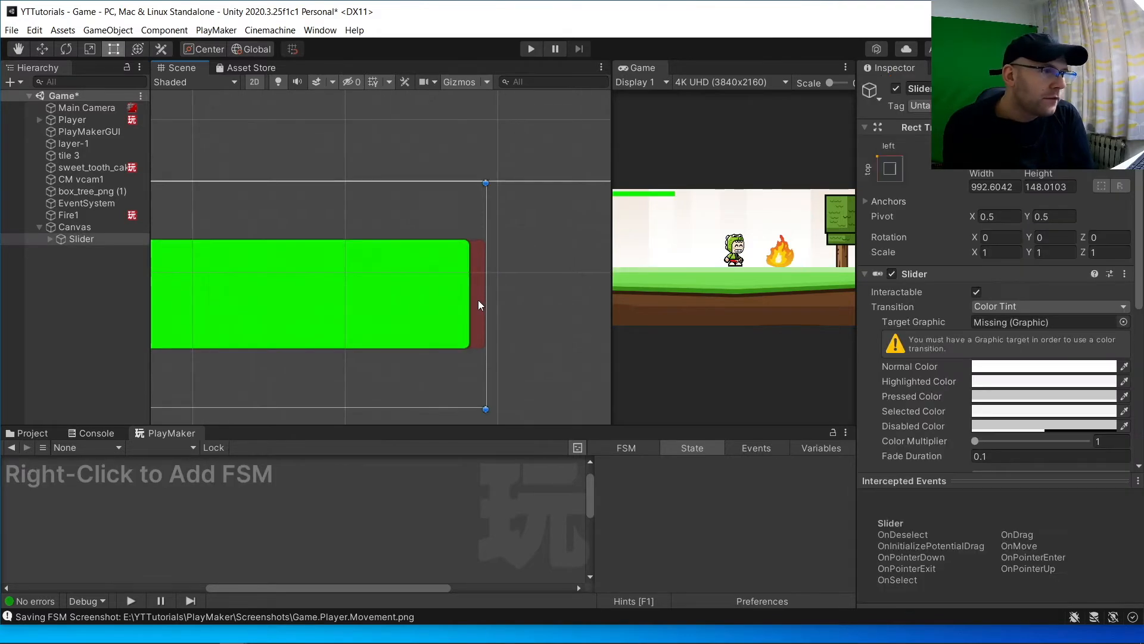
{"action": "left_click", "coordinate": [50, 238]}
{"action": "left_click", "coordinate": [92, 249]}
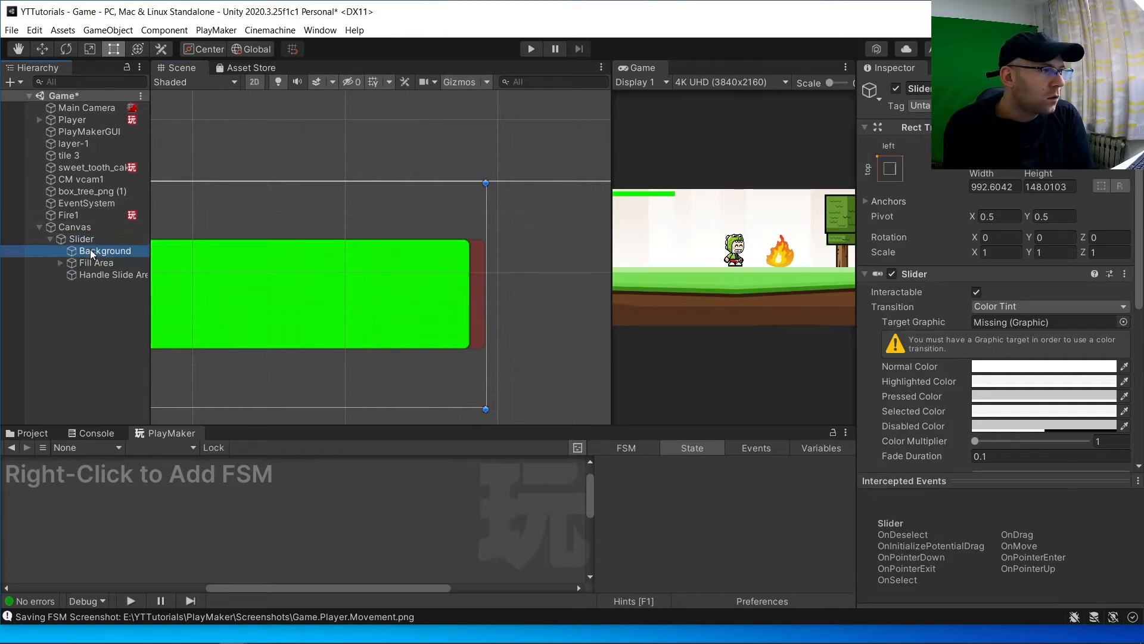
{"action": "left_click_drag", "start_coordinate": [487, 278], "coordinate": [474, 280]}
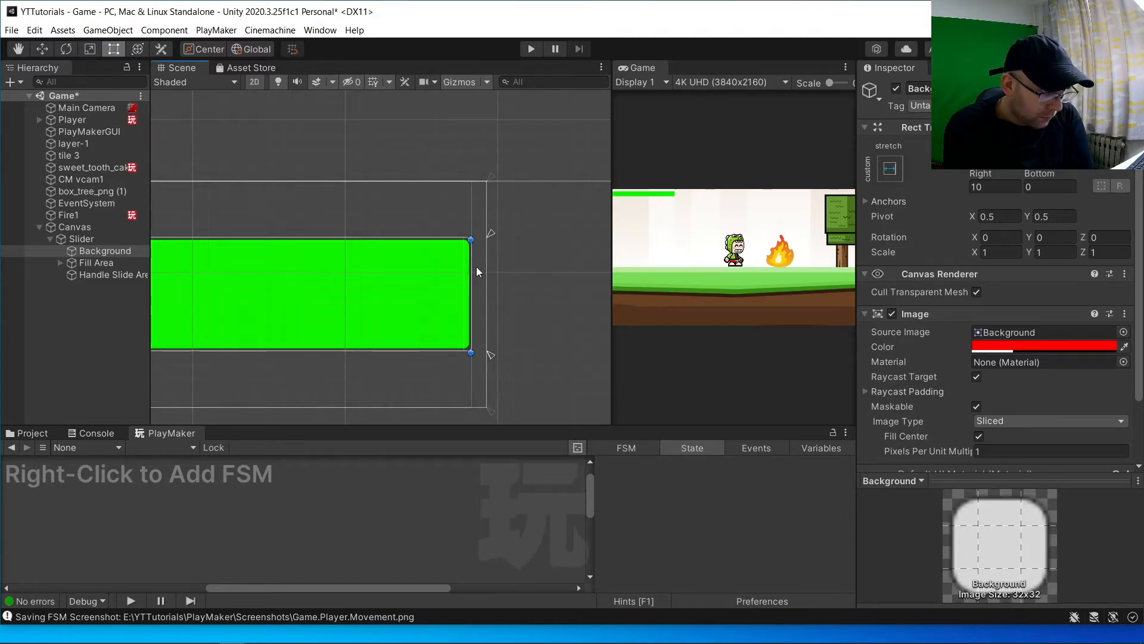
{"action": "left_click", "coordinate": [477, 270]}
Inspect the full length of the green bar in the scene with the Slider selected and collapsed
{"action": "left_click", "coordinate": [368, 274]}
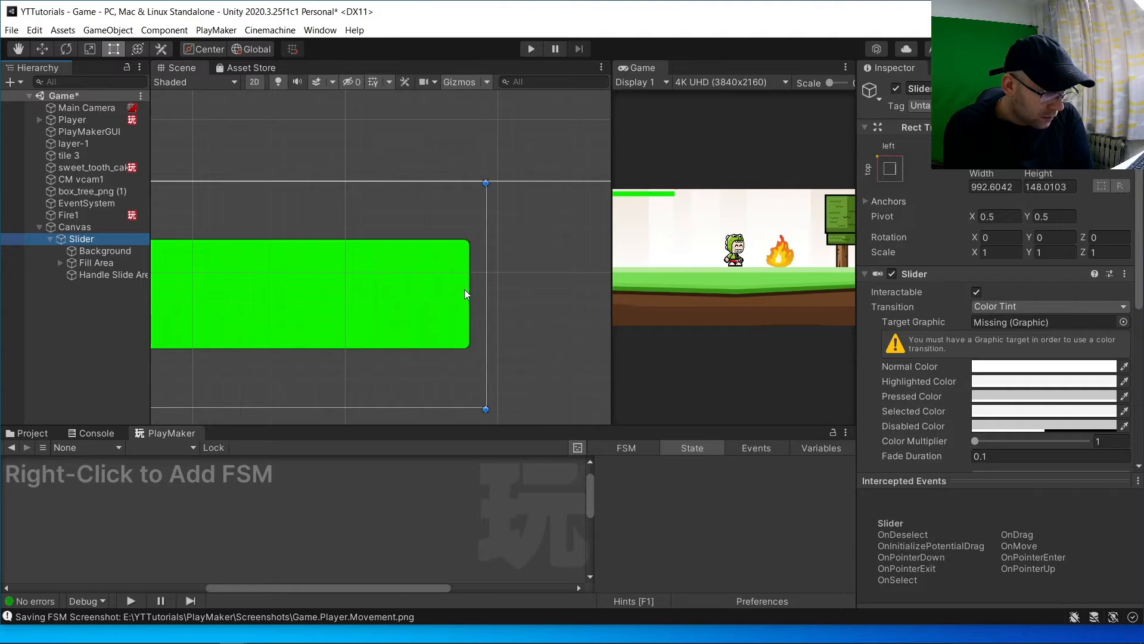
{"action": "left_click", "coordinate": [50, 239]}
{"action": "scroll", "coordinate": [338, 241], "scroll_direction": "down", "scroll_amount": 4}
{"action": "scroll", "coordinate": [299, 245], "scroll_direction": "down", "scroll_amount": 3}
{"action": "middle_click_drag", "start_coordinate": [299, 245], "coordinate": [468, 241]}
{"action": "scroll", "coordinate": [462, 245], "scroll_direction": "down", "scroll_amount": 7}
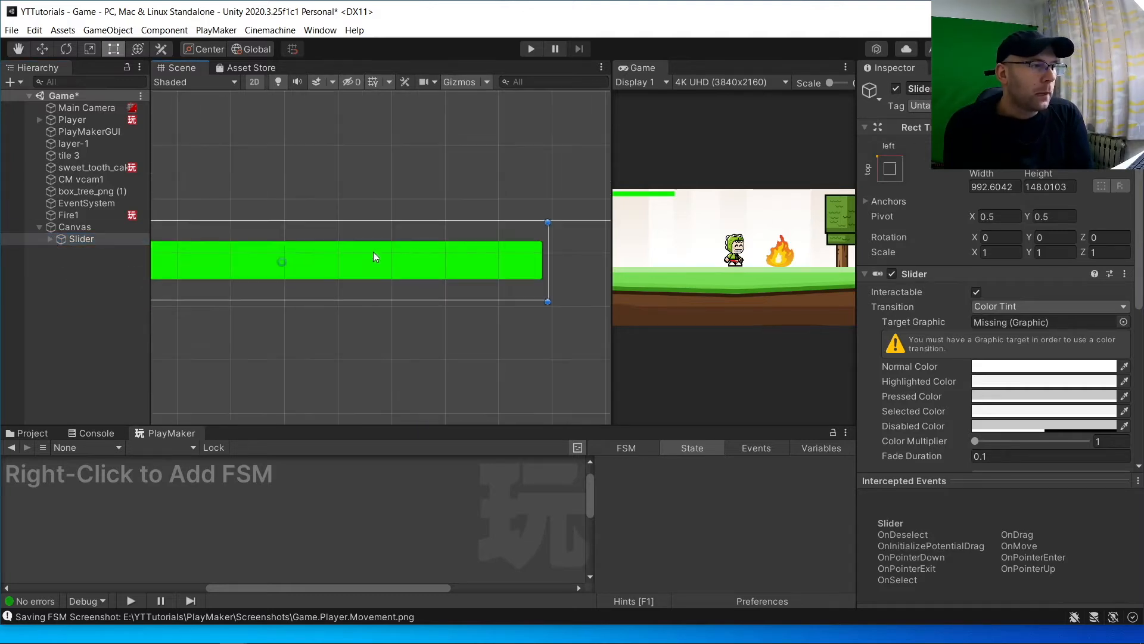
{"action": "middle_click_drag", "start_coordinate": [373, 251], "coordinate": [476, 249]}
{"action": "scroll", "coordinate": [416, 280], "scroll_direction": "down", "scroll_amount": 5}
{"action": "scroll", "coordinate": [416, 280], "scroll_direction": "down", "scroll_amount": 1}
{"action": "scroll", "coordinate": [416, 280], "scroll_direction": "up", "scroll_amount": 2}
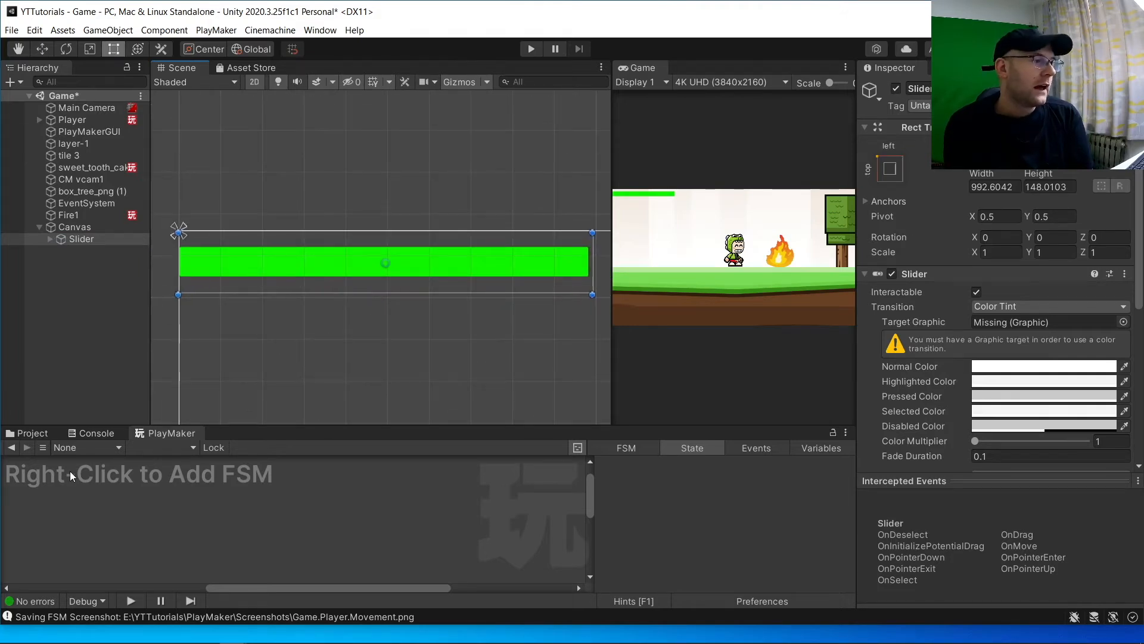
{"action": "left_click", "coordinate": [85, 239]}
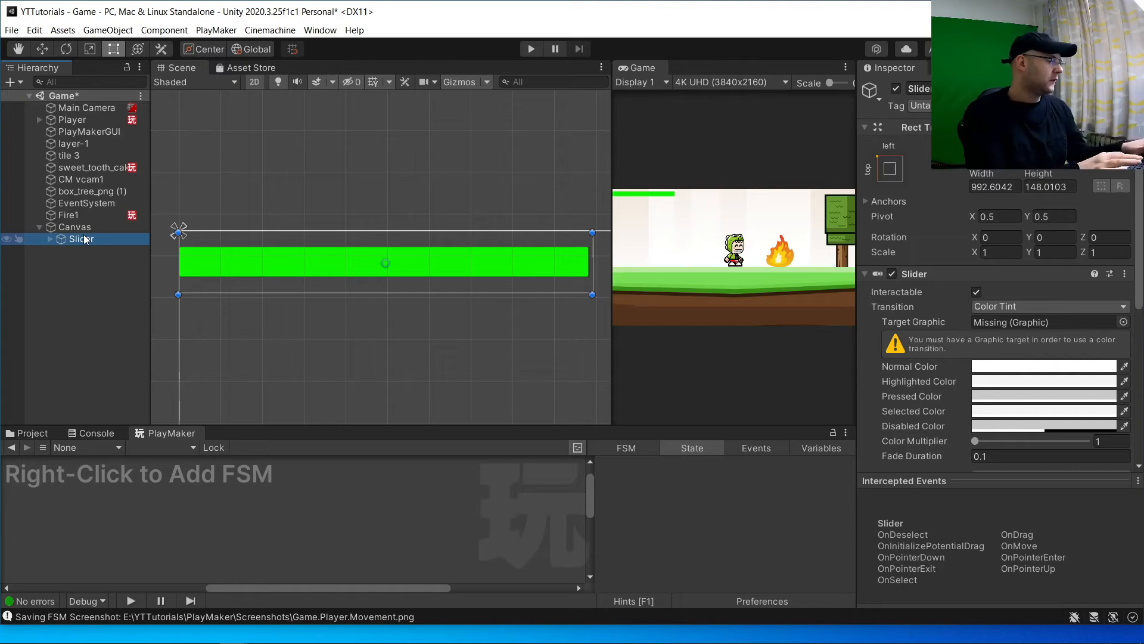
Rename the Slider object under the Canvas to HPSlider
{"action": "left_click", "coordinate": [86, 240]}
{"action": "type", "text": "HPS"}
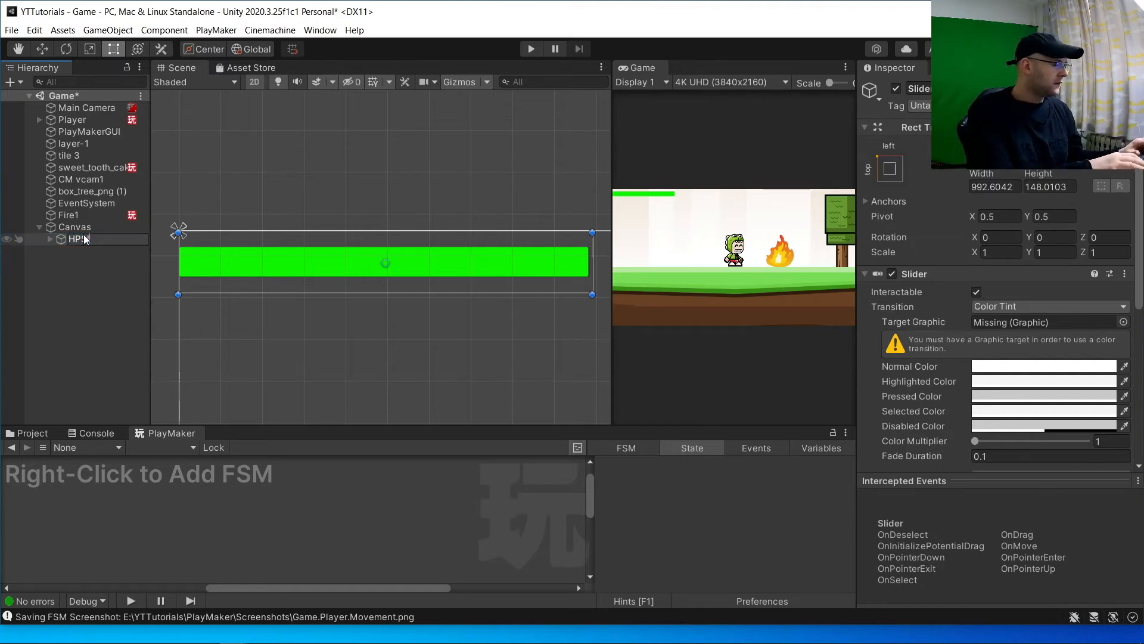
{"action": "type", "text": "lider"}
{"action": "key", "text": "Return"}
Add a PlayMaker FSM to HPSlider and reposition its start state in the graph
{"action": "right_click", "coordinate": [87, 485]}
{"action": "left_click", "coordinate": [120, 505]}
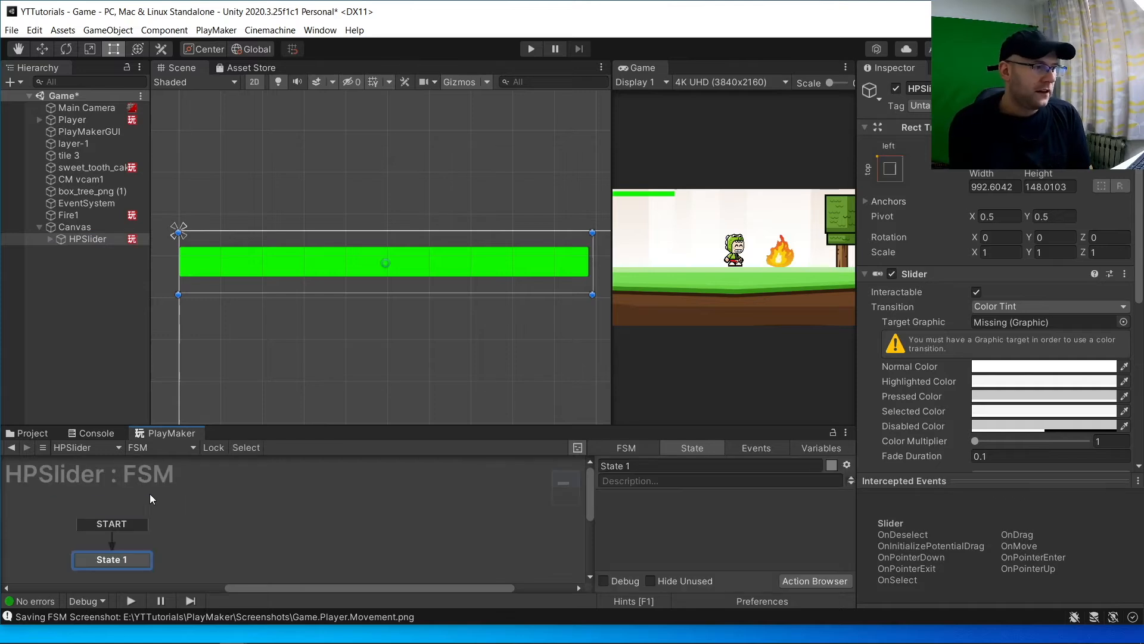
{"action": "left_click_drag", "start_coordinate": [91, 567], "coordinate": [126, 530]}
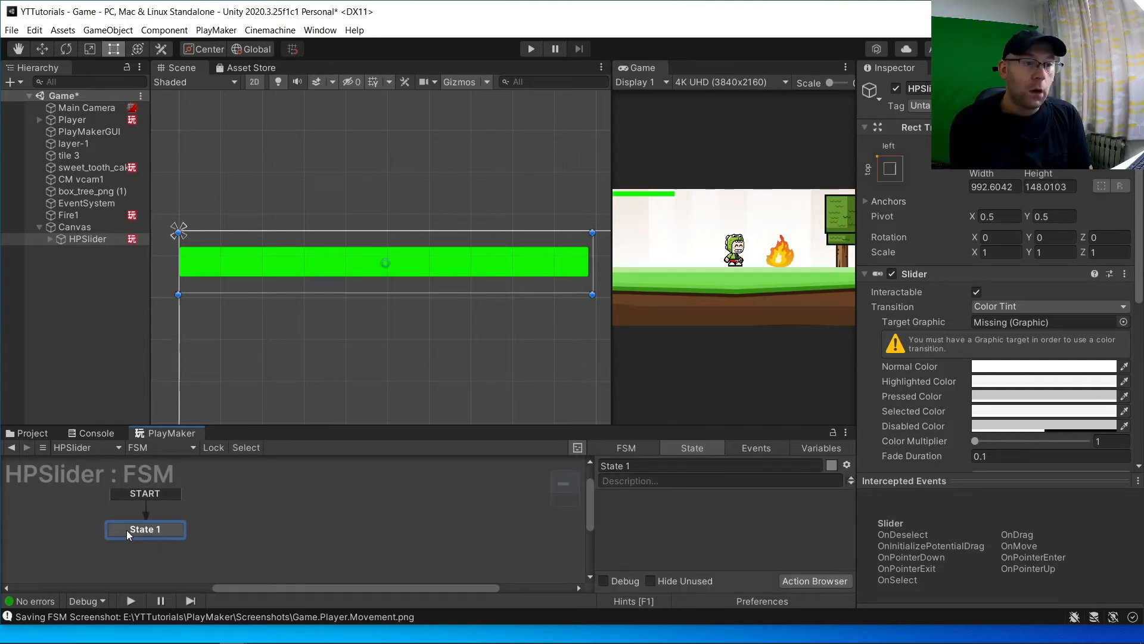
Rename the PlayMakerFSM component on HPSlider to SetAndShowHP
{"action": "scroll", "coordinate": [995, 298], "scroll_direction": "down", "scroll_amount": 5}
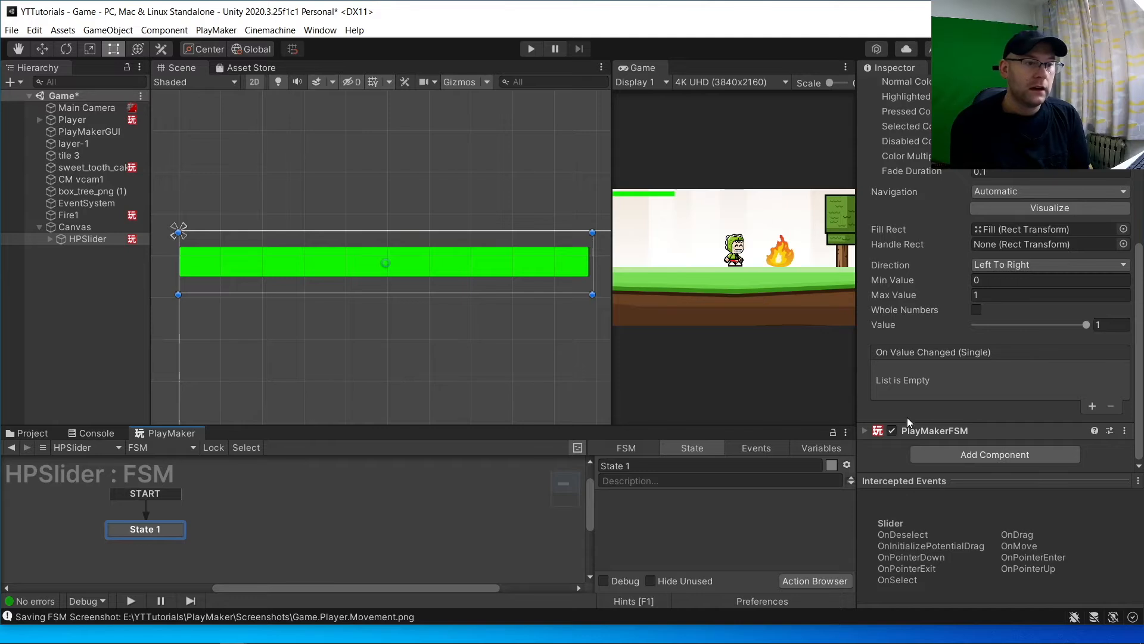
{"action": "left_click", "coordinate": [866, 429]}
{"action": "left_click", "coordinate": [888, 450]}
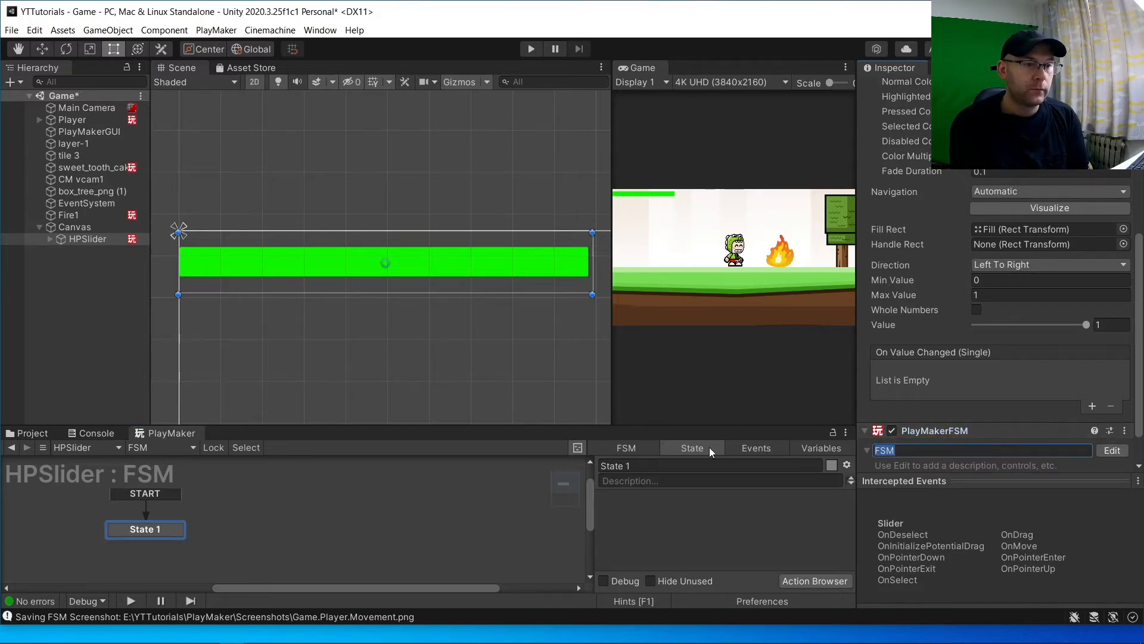
{"action": "type", "text": "Se"}
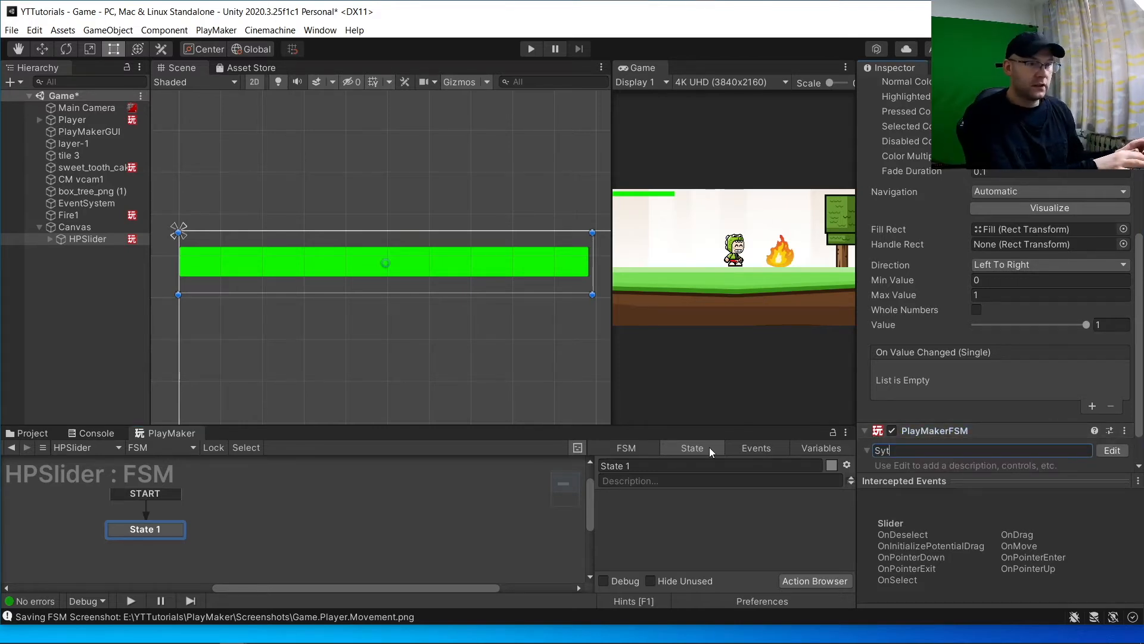
{"action": "type", "text": "t"}
{"action": "key", "text": "BackSpace"}
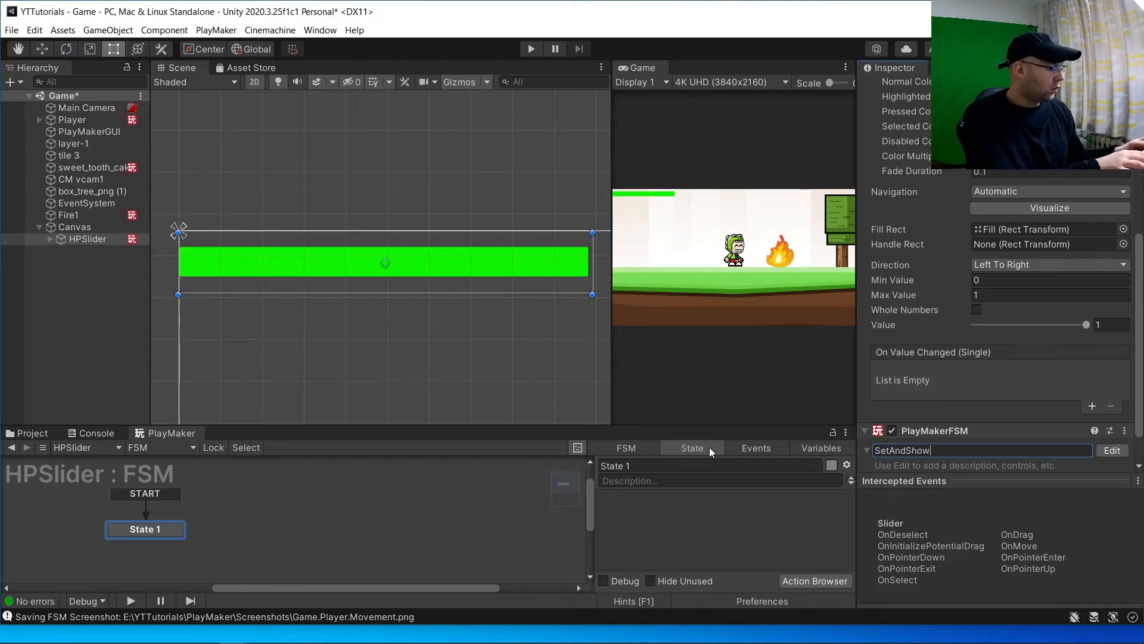
{"action": "key", "text": "Return"}
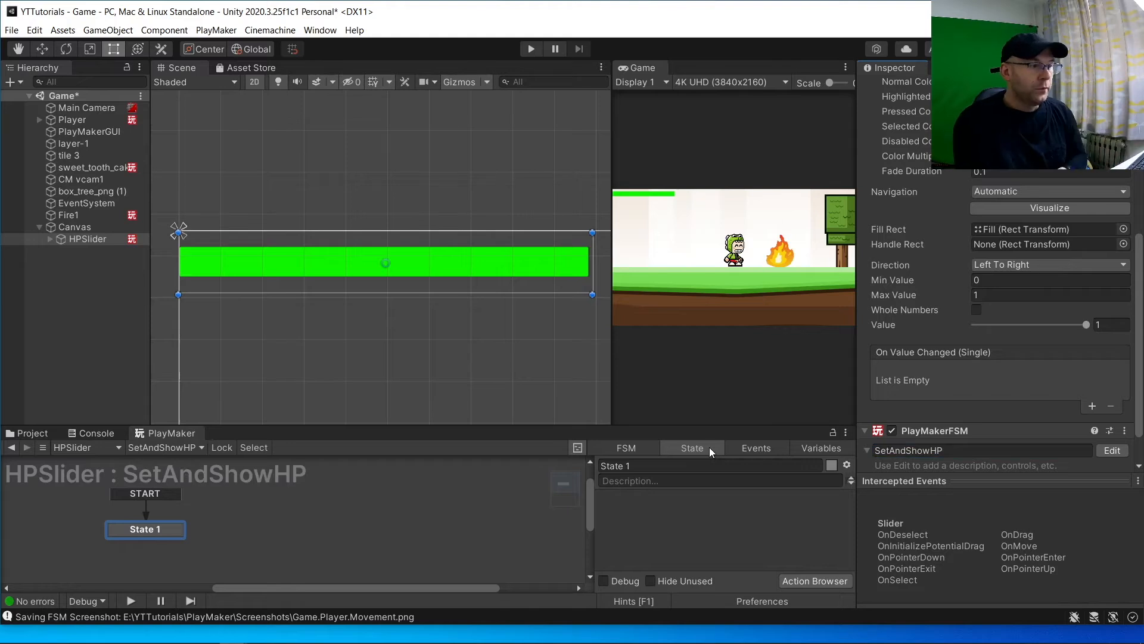
Rename State 1 of the HPSlider FSM to SetAndShowHp
{"action": "left_click", "coordinate": [647, 466]}
{"action": "type", "text": "Set"}
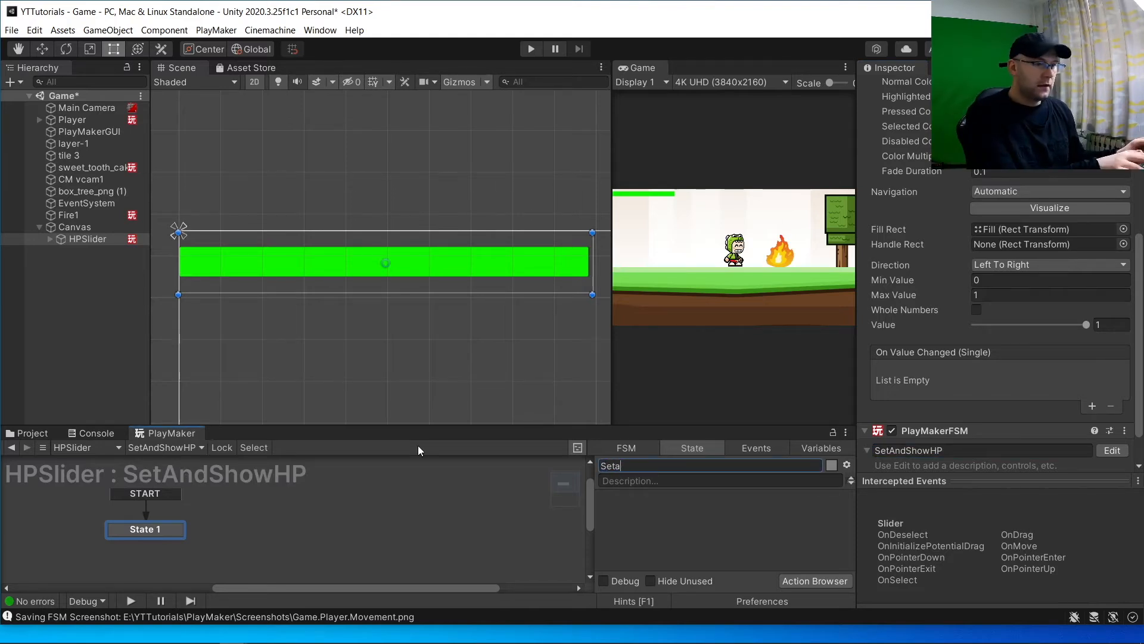
{"action": "type", "text": "AndShowHp"}
{"action": "key", "text": "Return"}
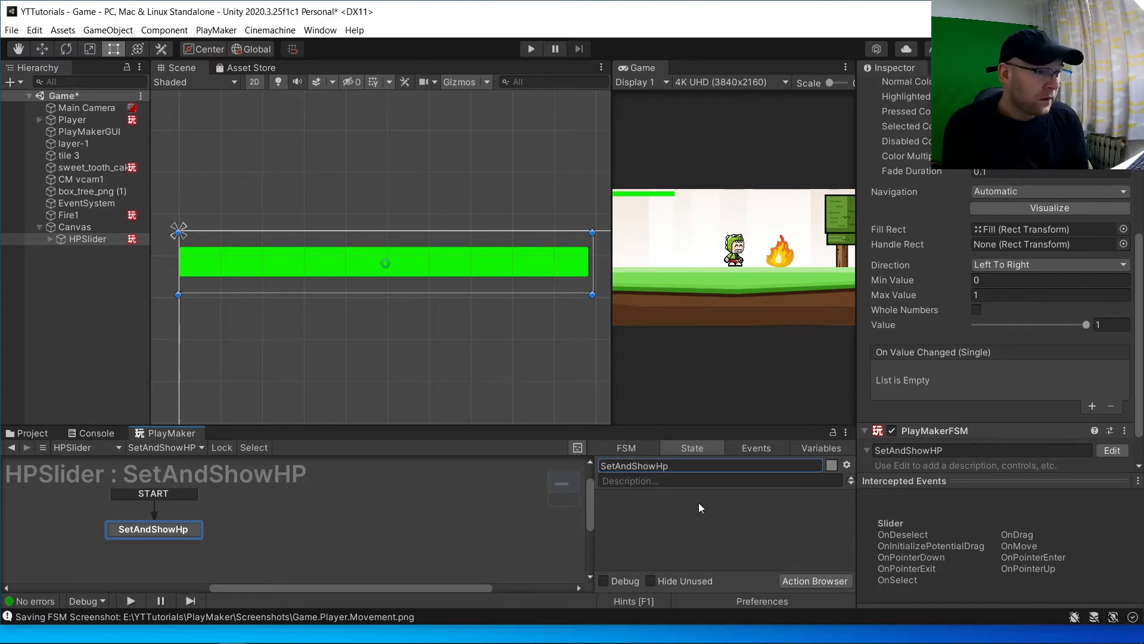
Find the UI Slider Set Min Max action and add it to the SetAndShowHp state
{"action": "left_click", "coordinate": [822, 580]}
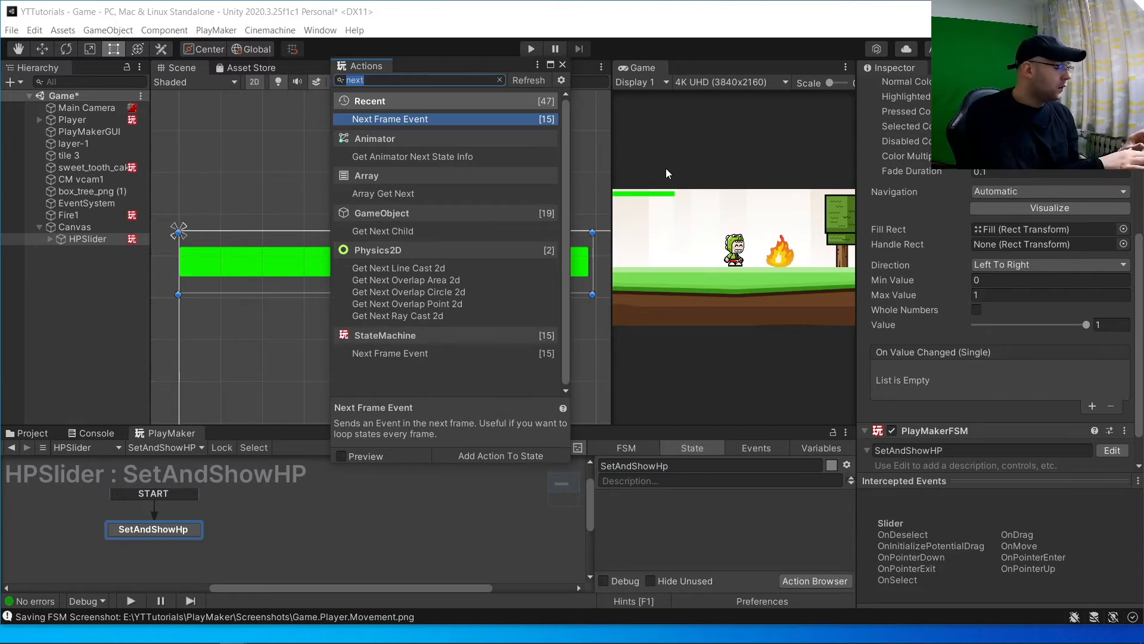
{"action": "type", "text": "Ui slider"}
{"action": "key", "text": "Return"}
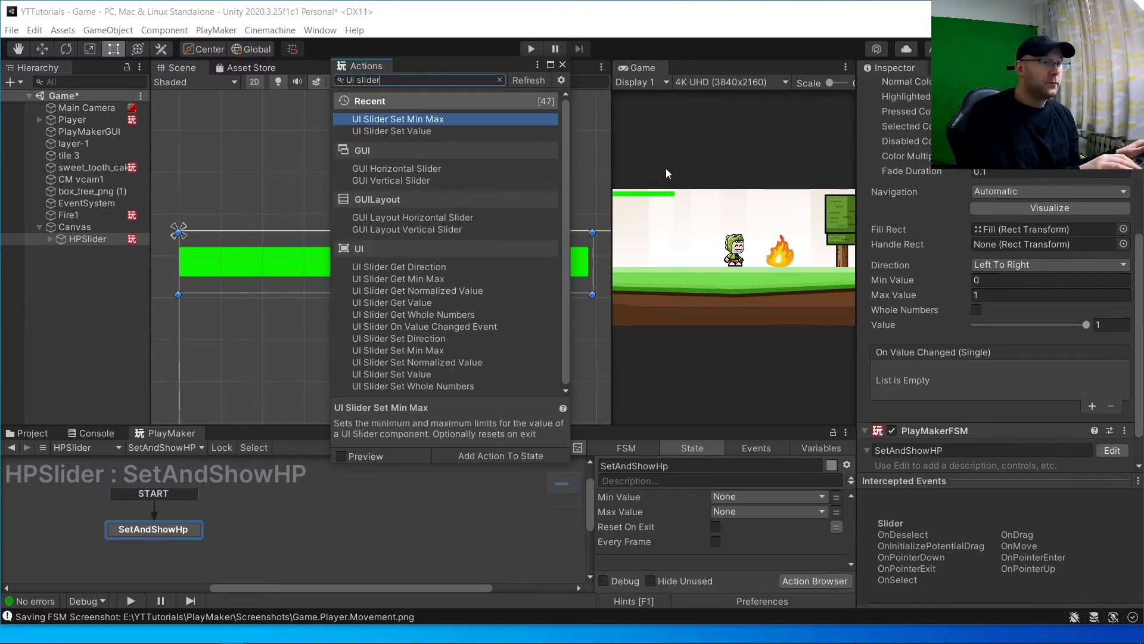
{"action": "left_click", "coordinate": [562, 64]}
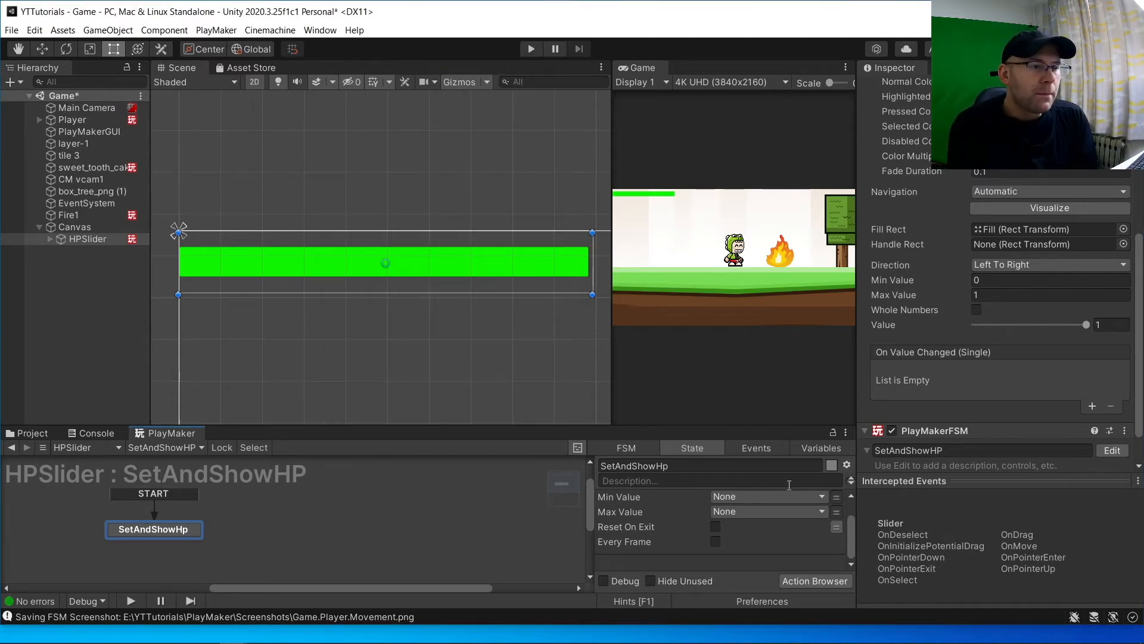
Assign the global variable Lives to the Max Value of the UI Slider Set Min Max action
{"action": "scroll", "coordinate": [747, 513], "scroll_direction": "up", "scroll_amount": 2}
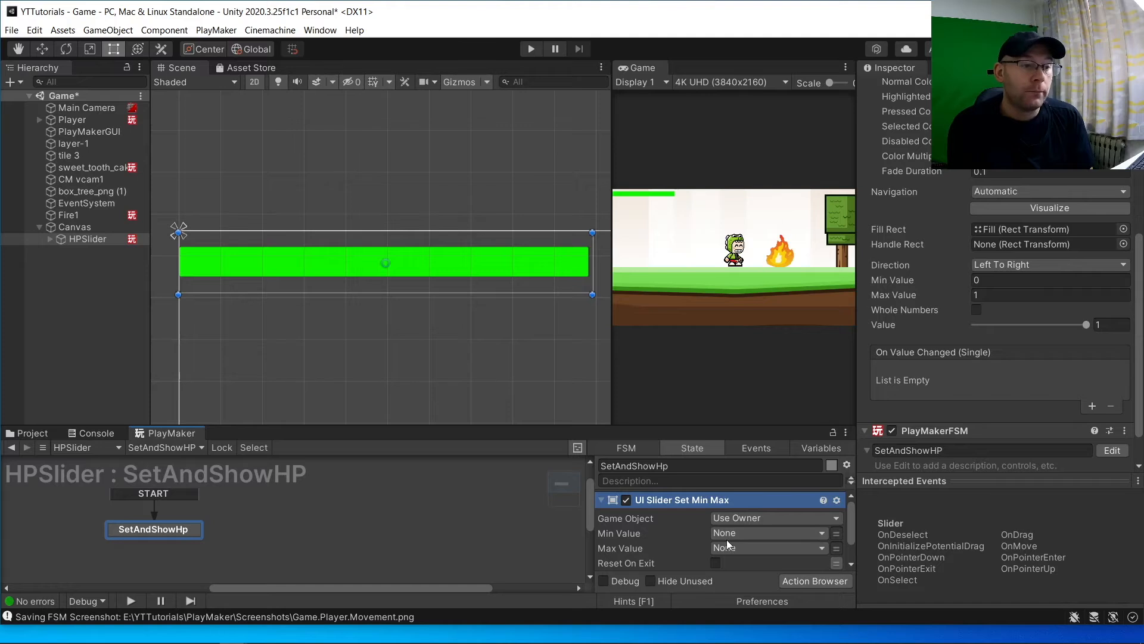
{"action": "left_click", "coordinate": [785, 549]}
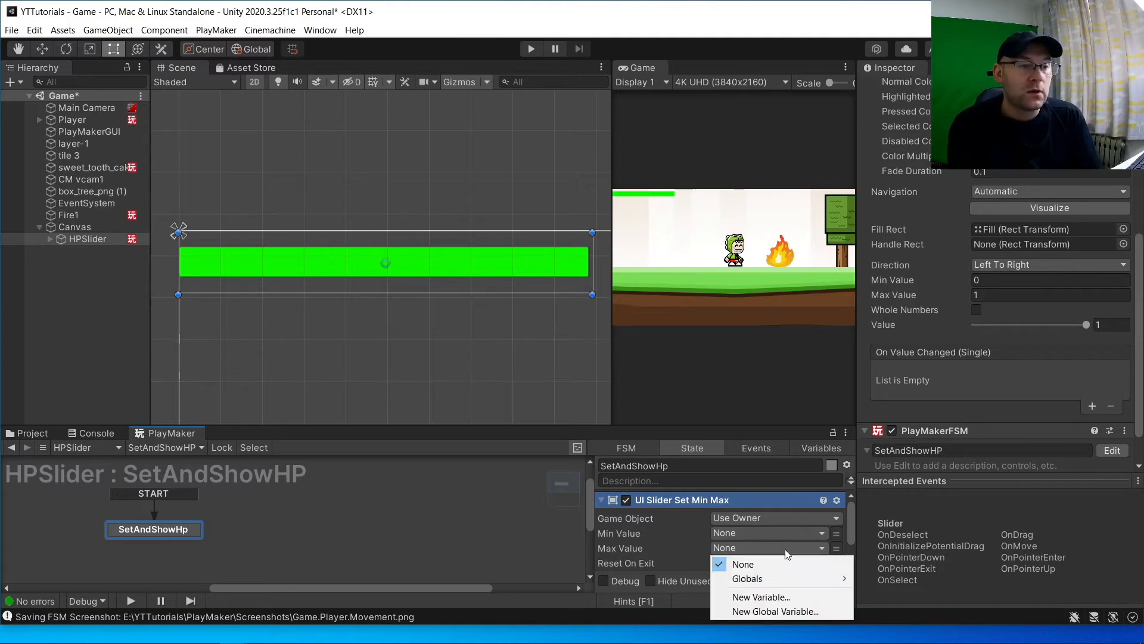
{"action": "mouse_move", "coordinate": [805, 578]}
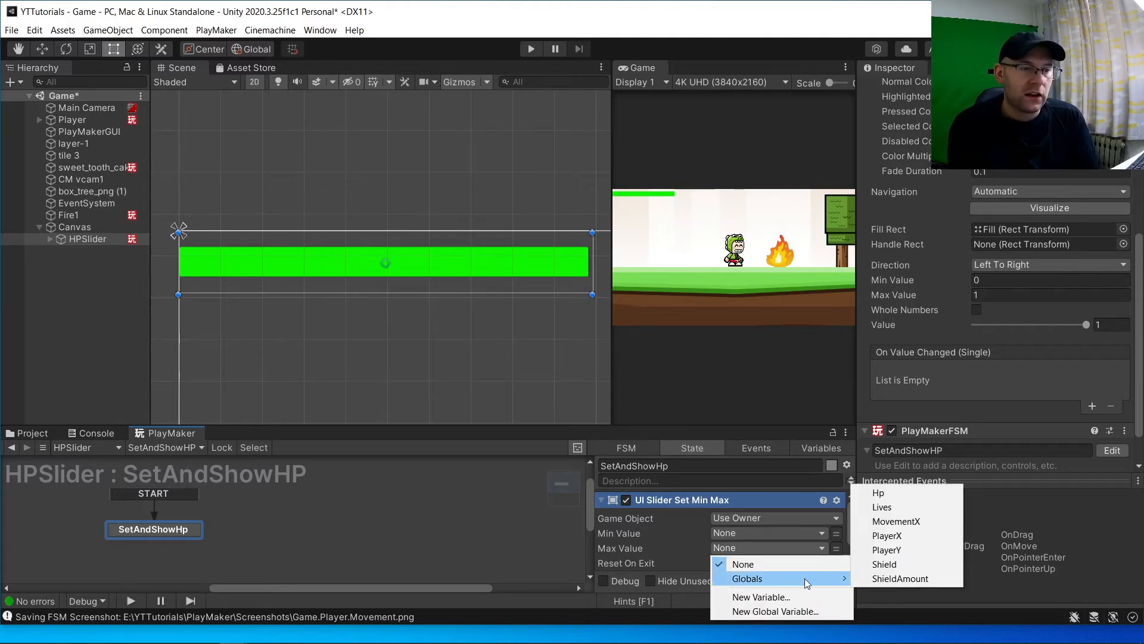
{"action": "left_click", "coordinate": [885, 508]}
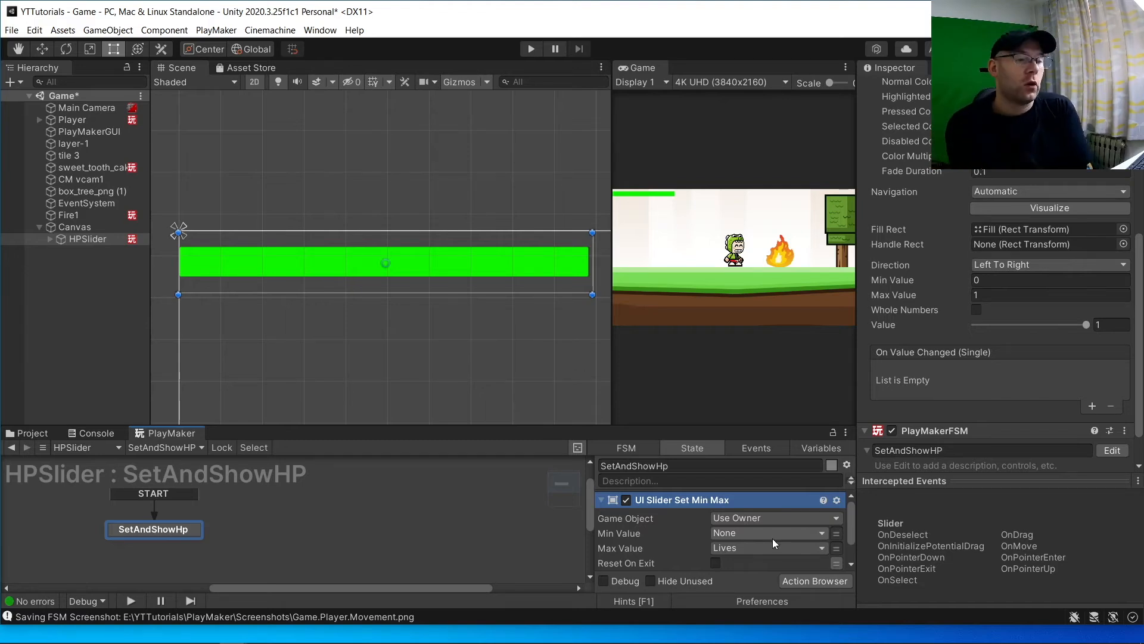
Set the value of the PlayMaker global variable Lives to 3 and close the Globals window
{"action": "left_click", "coordinate": [828, 445]}
{"action": "left_click", "coordinate": [846, 464]}
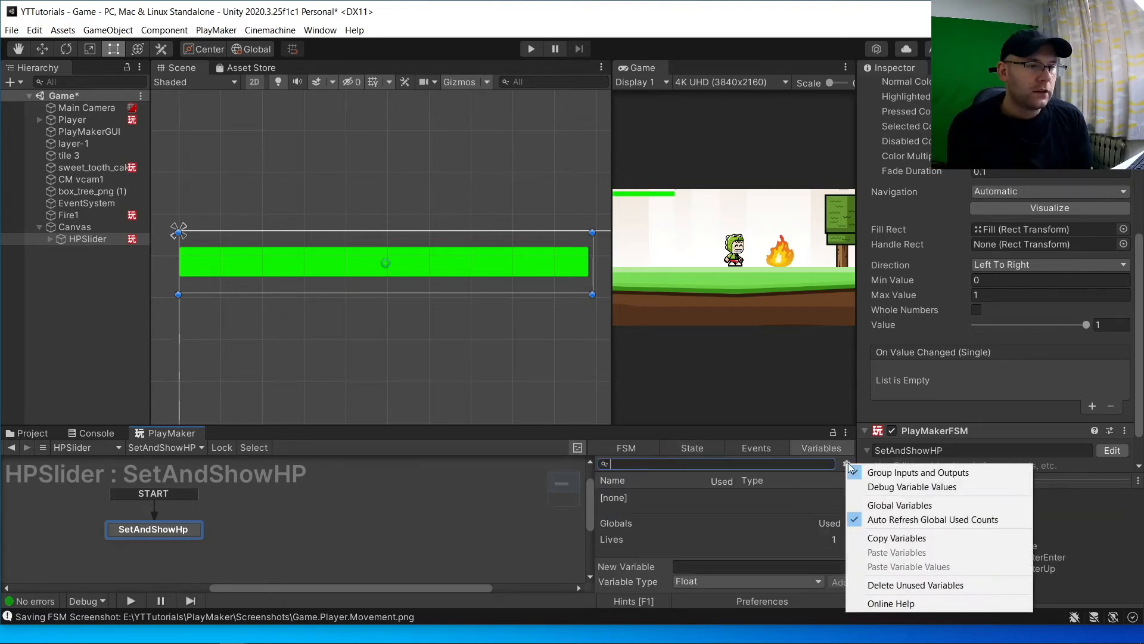
{"action": "left_click", "coordinate": [900, 505]}
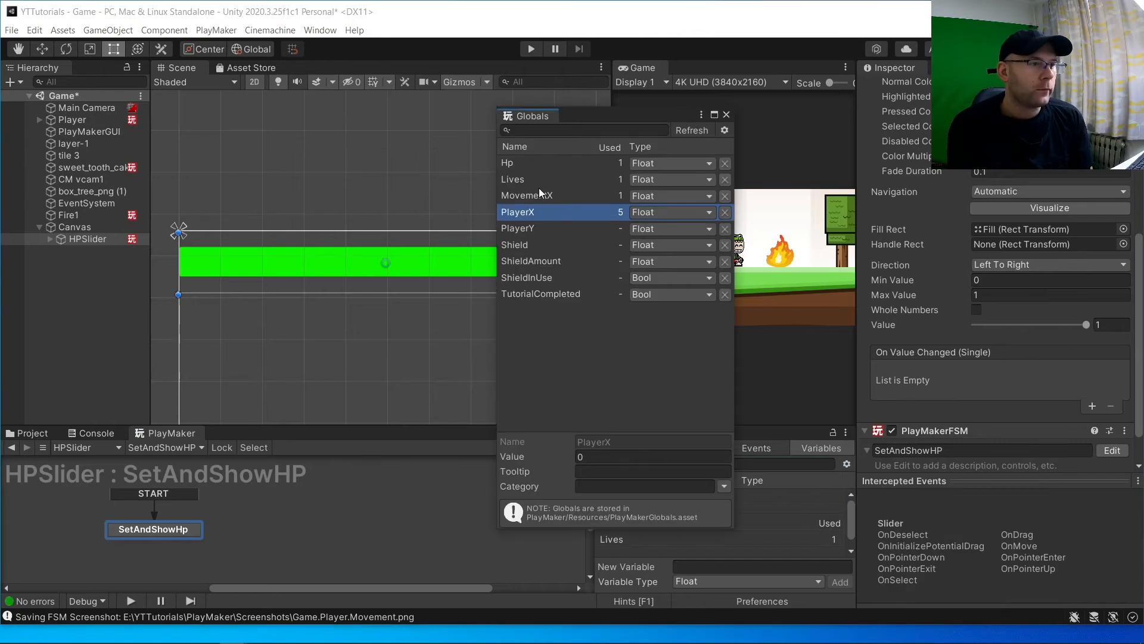
{"action": "left_click", "coordinate": [535, 180]}
{"action": "left_click", "coordinate": [634, 457]}
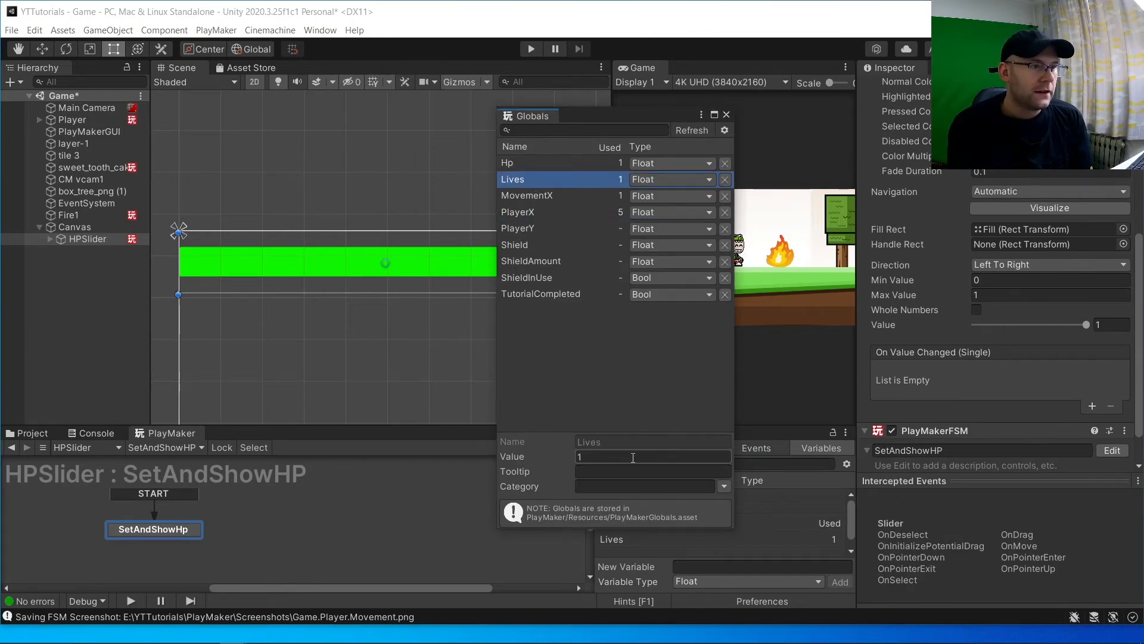
{"action": "type", "text": "3"}
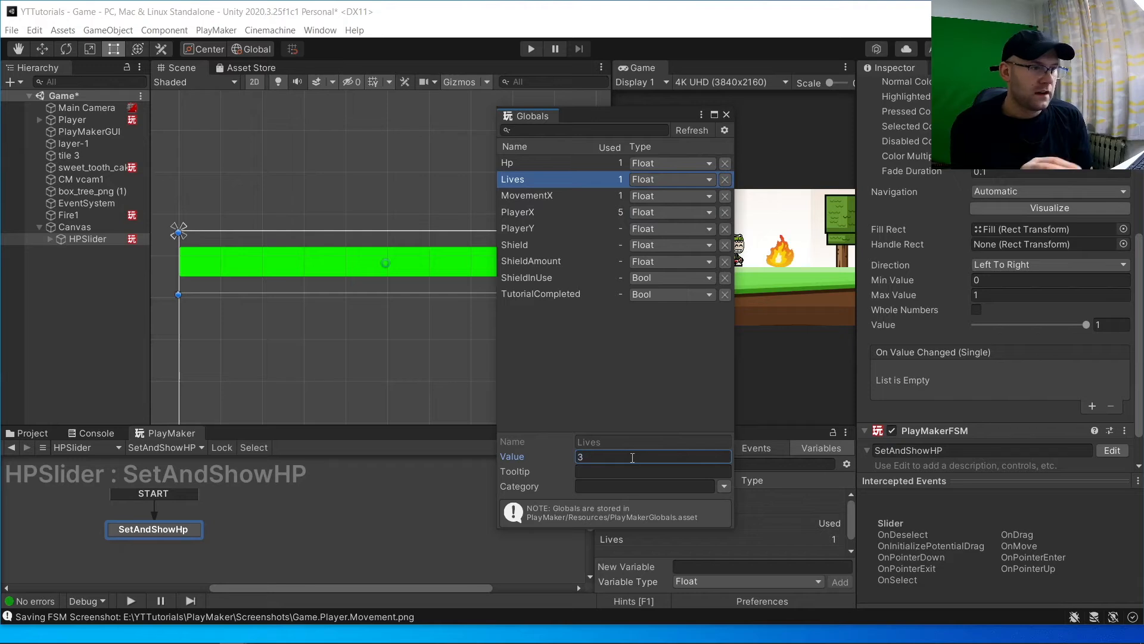
{"action": "left_click", "coordinate": [726, 115]}
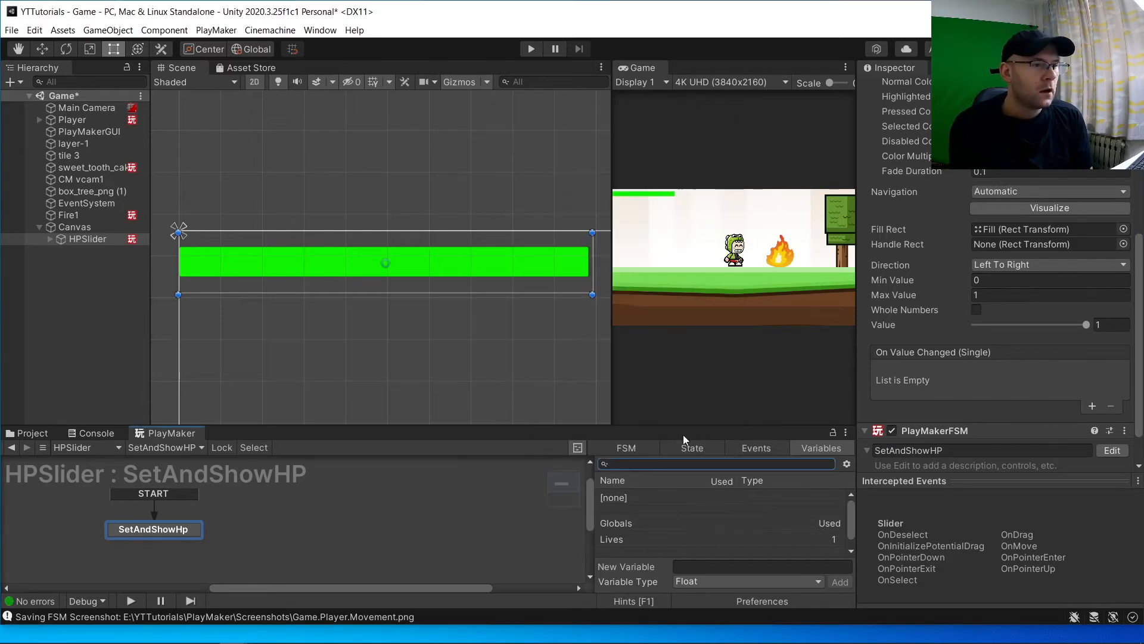
Review the Set Min Max action, then test the game in play mode to check the bar's fill against the maximum
{"action": "left_click", "coordinate": [685, 448]}
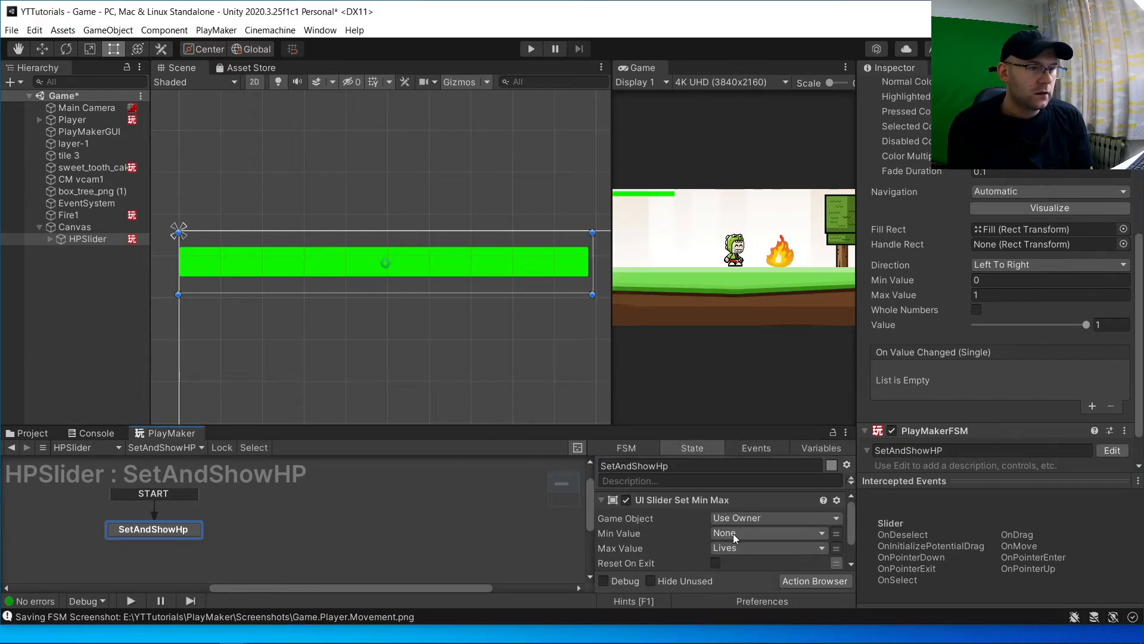
{"action": "scroll", "coordinate": [721, 554], "scroll_direction": "down", "scroll_amount": 2}
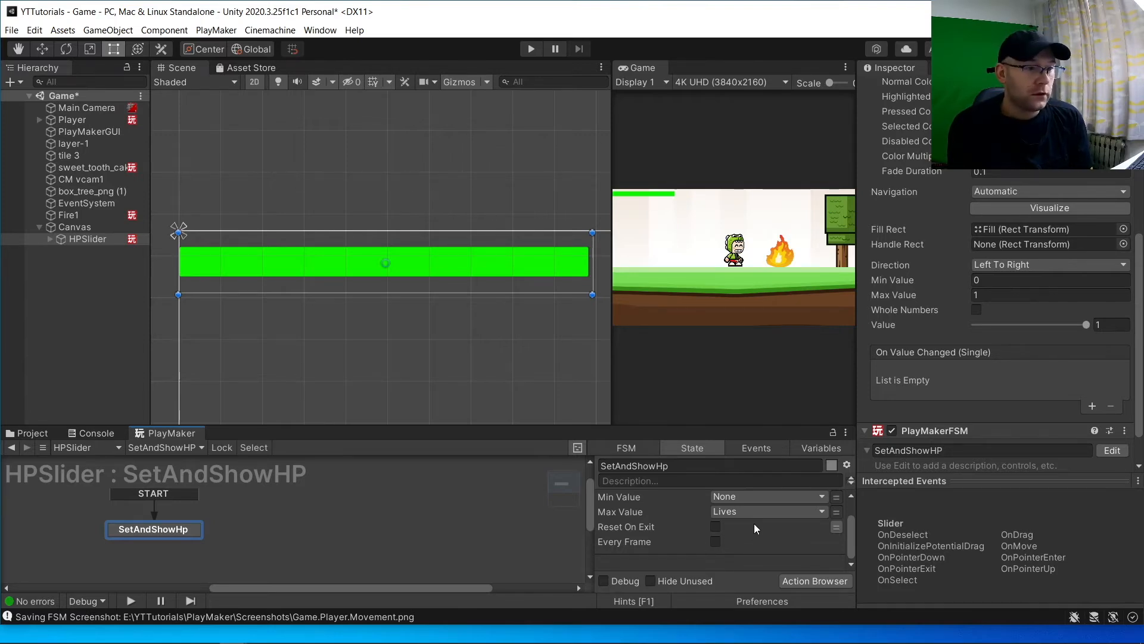
{"action": "left_click", "coordinate": [531, 49]}
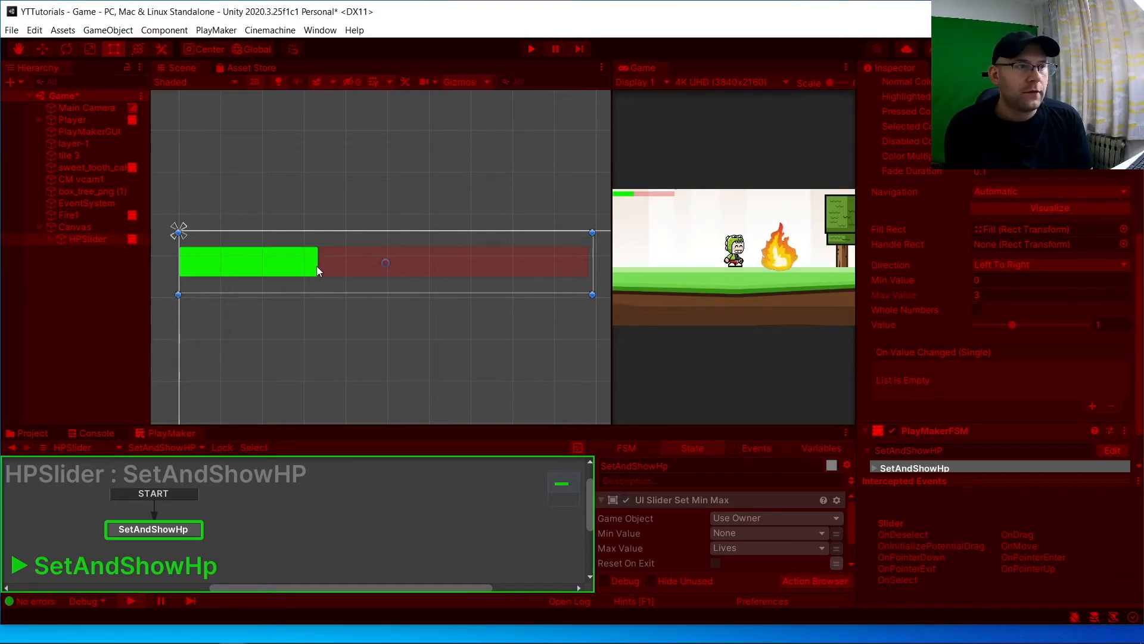
{"action": "scroll", "coordinate": [316, 266], "scroll_direction": "down", "scroll_amount": 2}
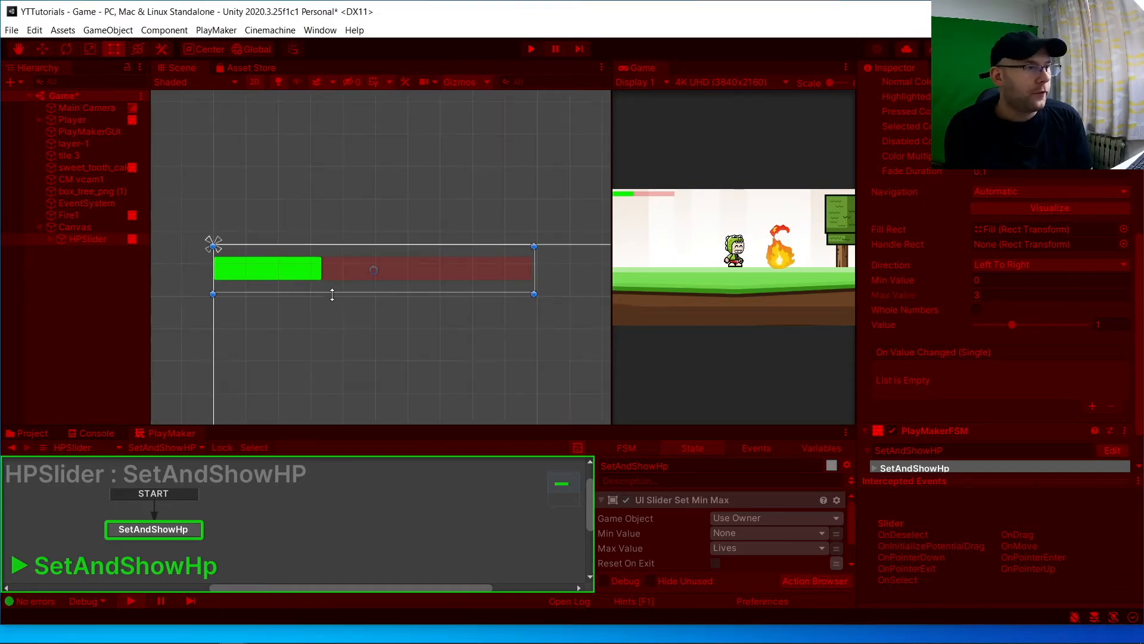
{"action": "left_click", "coordinate": [530, 49]}
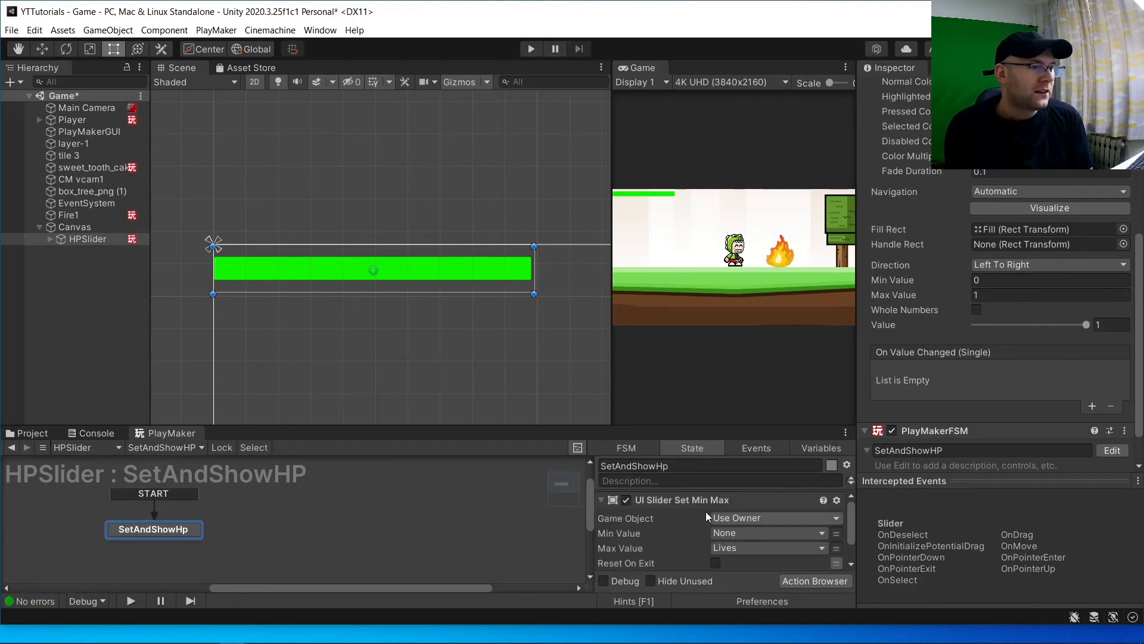
Collapse the Set Min Max action and add a UI Slider Set Value action to the SetAndShowHp state
{"action": "left_click", "coordinate": [602, 501]}
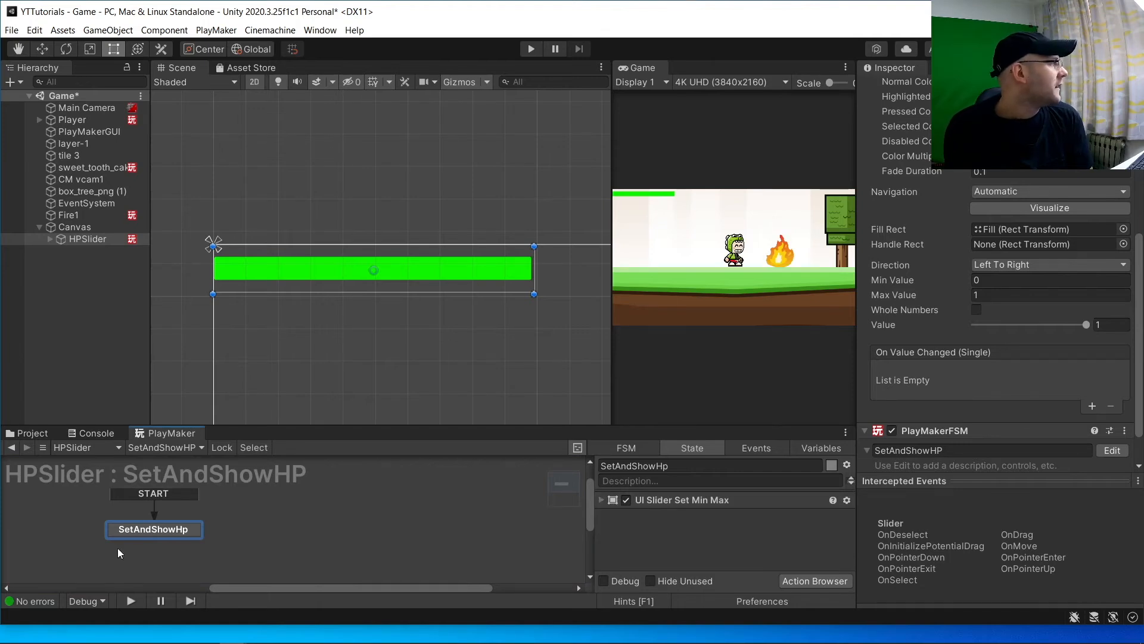
{"action": "left_click", "coordinate": [815, 580]}
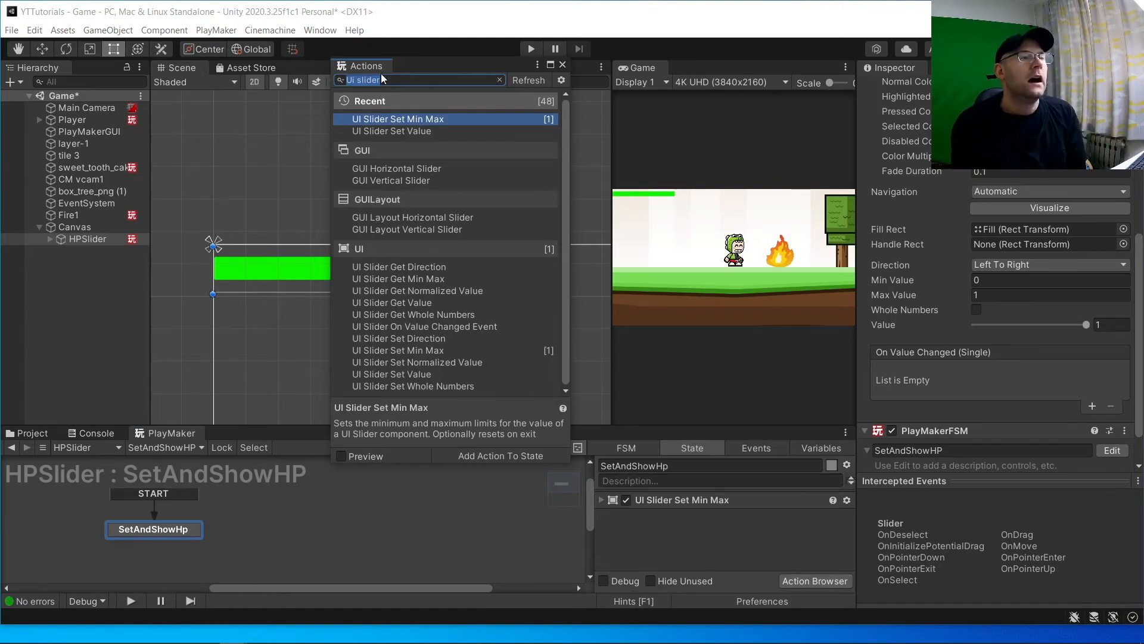
{"action": "double_click", "coordinate": [387, 127]}
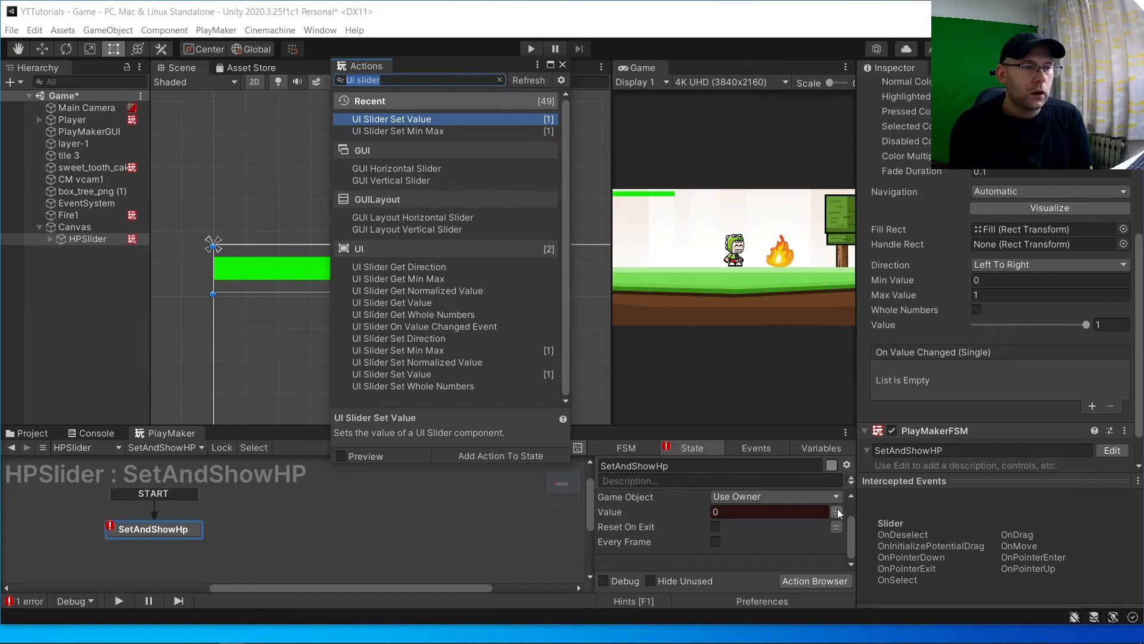
{"action": "left_click", "coordinate": [563, 65]}
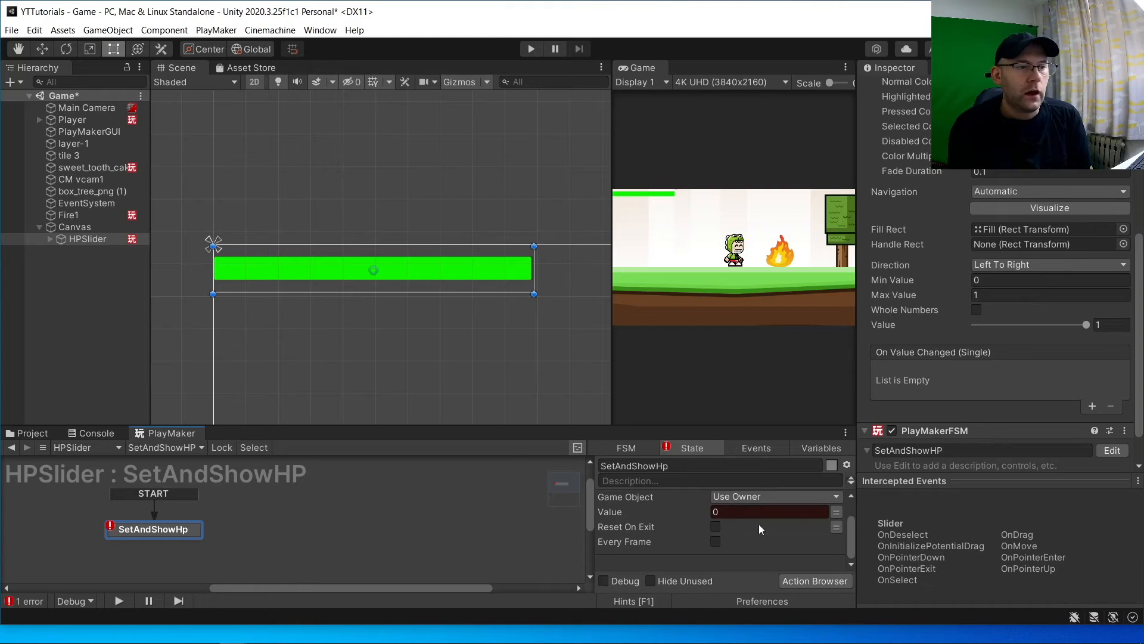
Assign the global variable Lives to the Set Value action's Value and enable Every Frame
{"action": "left_click", "coordinate": [836, 513]}
{"action": "left_click", "coordinate": [814, 512]}
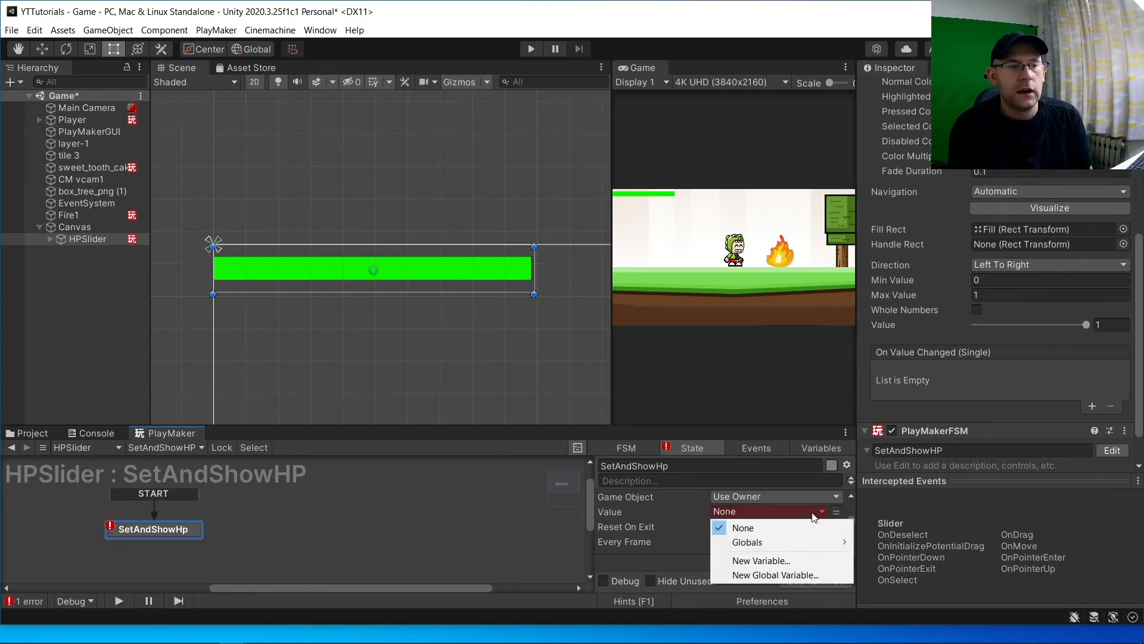
{"action": "mouse_move", "coordinate": [807, 542]}
{"action": "left_click", "coordinate": [881, 557]}
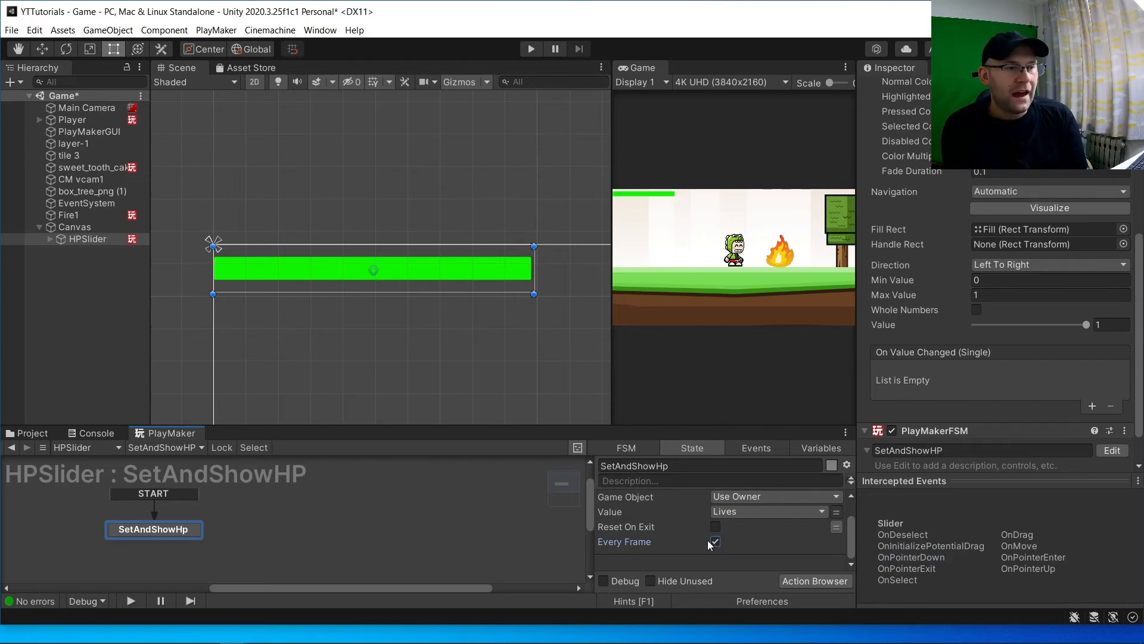
Run the game briefly to check that the health bar follows Lives, and stop play mode
{"action": "left_click", "coordinate": [530, 49]}
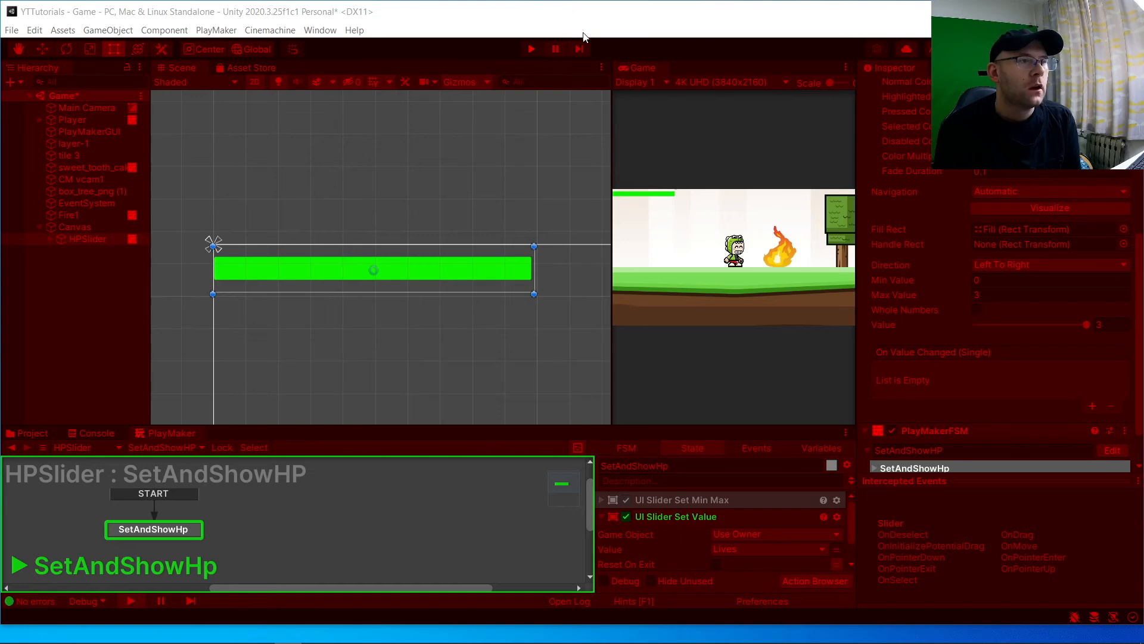
{"action": "left_click", "coordinate": [532, 49]}
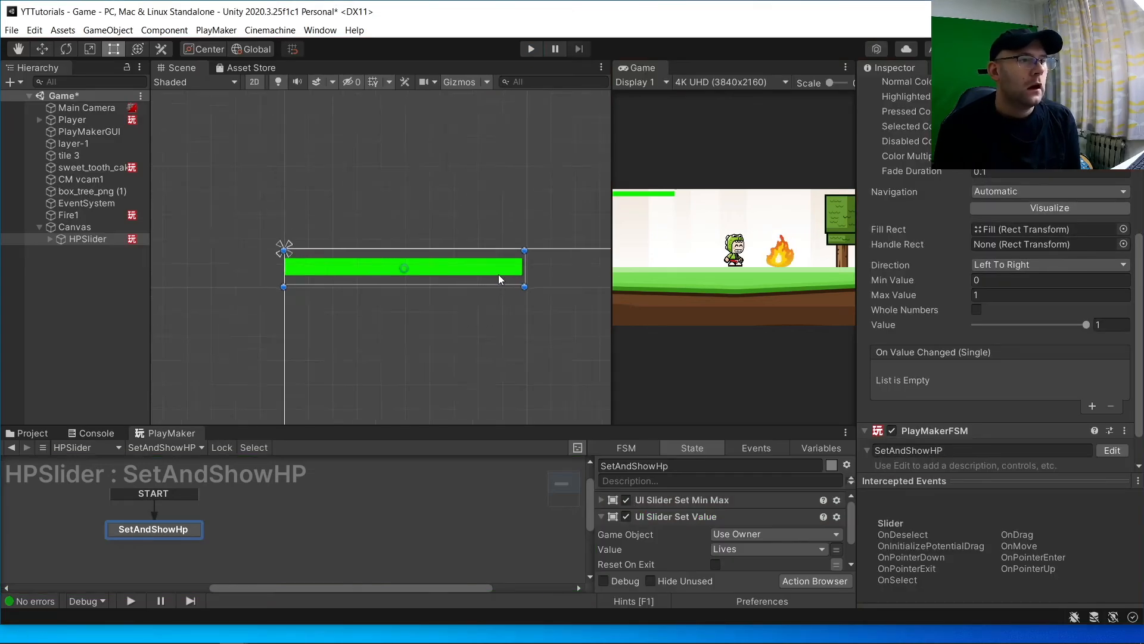
In State 2 of Fire1's FSM, set the Float Subtract action's Float Variable to the global variable Lives
{"action": "left_click", "coordinate": [59, 216]}
{"action": "double_click", "coordinate": [59, 218]}
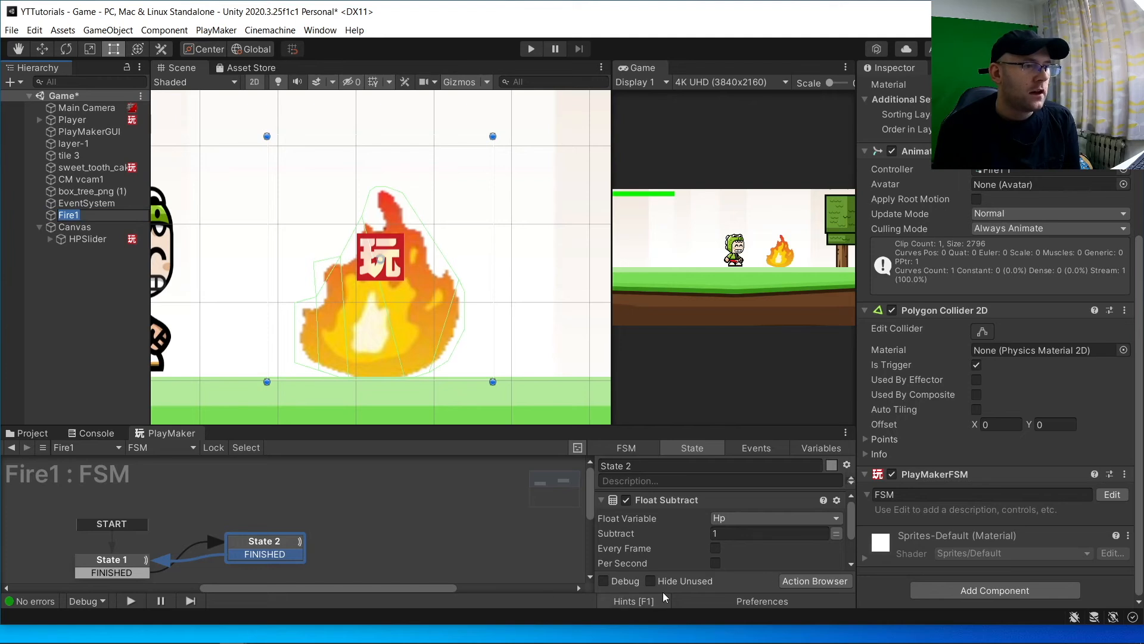
{"action": "left_click", "coordinate": [796, 519]}
{"action": "mouse_move", "coordinate": [791, 550]}
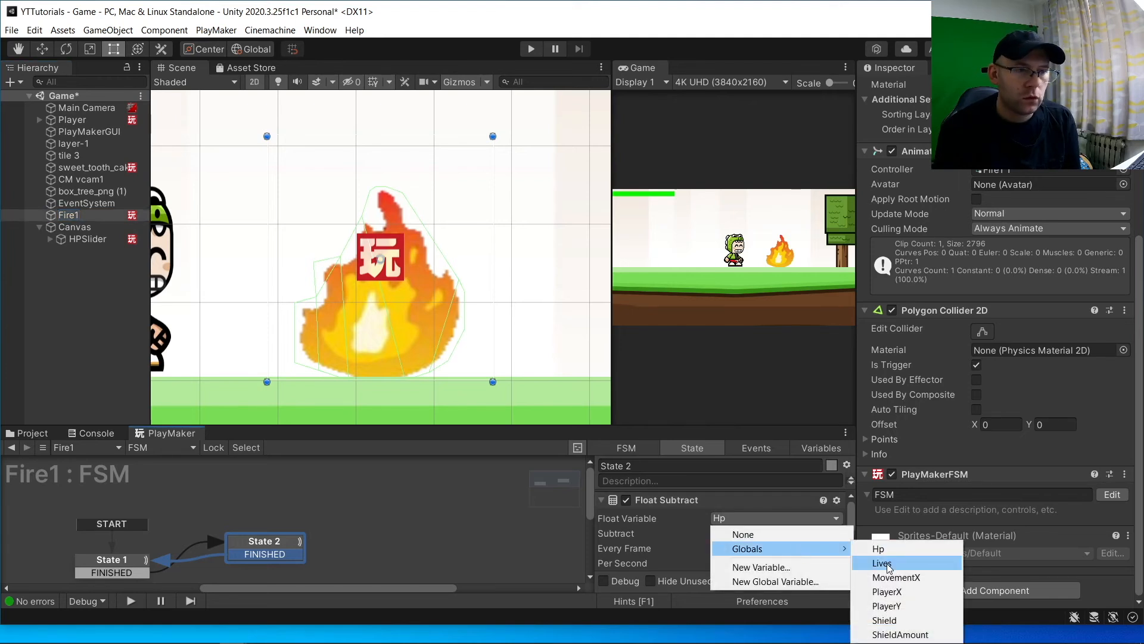
{"action": "left_click", "coordinate": [887, 563]}
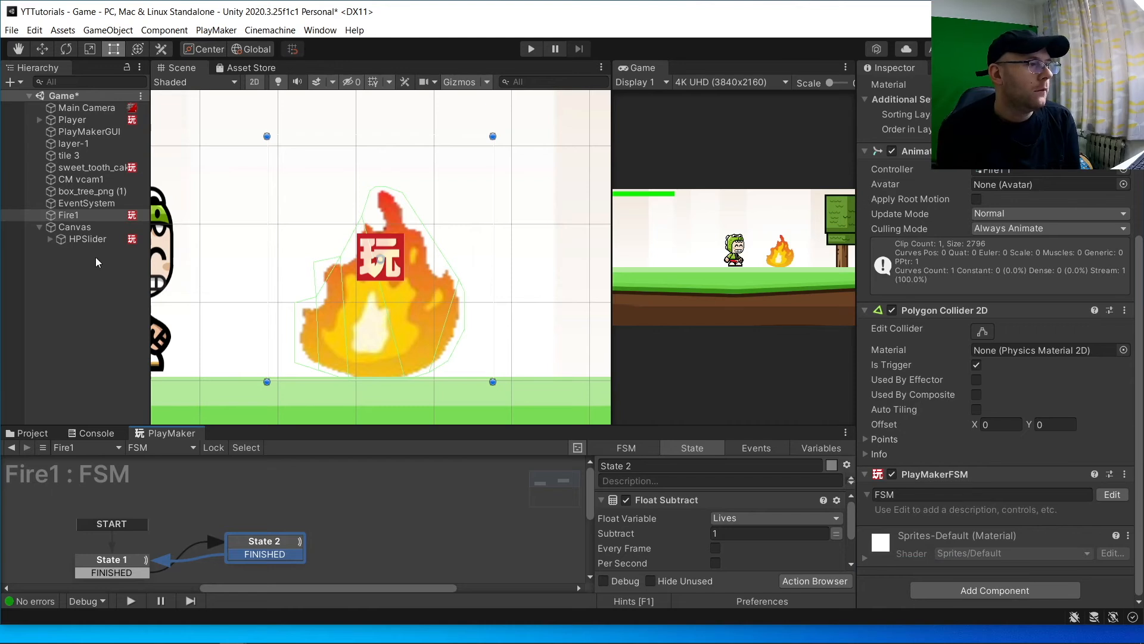
Collapse the Float Subtract and Next Frame Event actions in Fire1's State 2, and deselect the fire
{"action": "scroll", "coordinate": [325, 316], "scroll_direction": "down", "scroll_amount": 5}
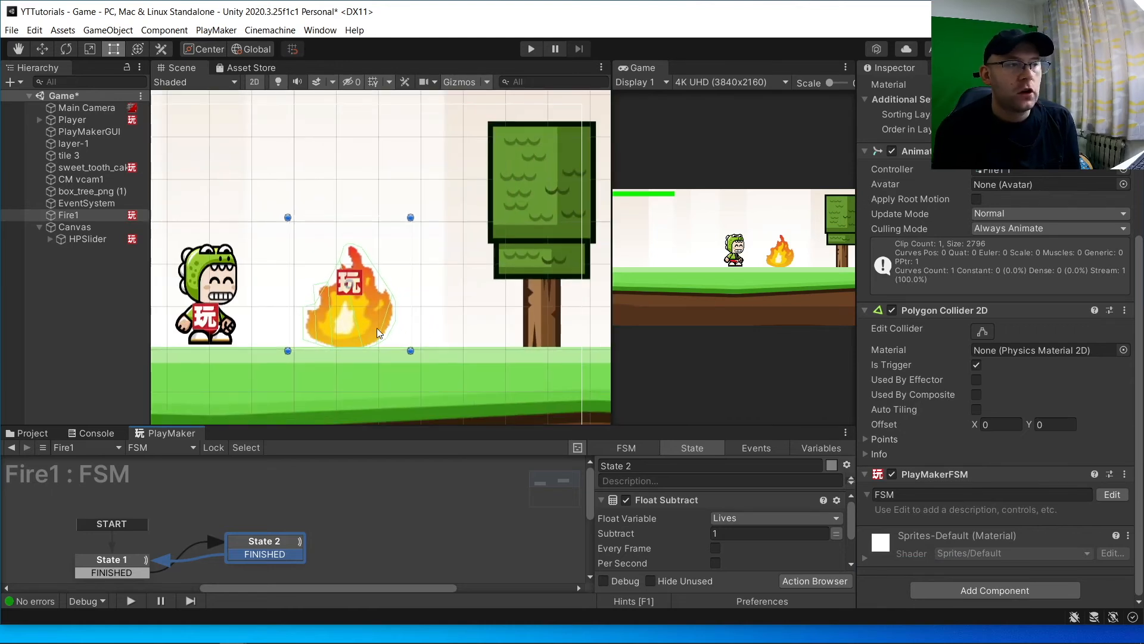
{"action": "scroll", "coordinate": [745, 535], "scroll_direction": "down", "scroll_amount": 2}
{"action": "scroll", "coordinate": [746, 535], "scroll_direction": "up", "scroll_amount": 2}
{"action": "left_click", "coordinate": [601, 499]}
{"action": "left_click", "coordinate": [602, 516]}
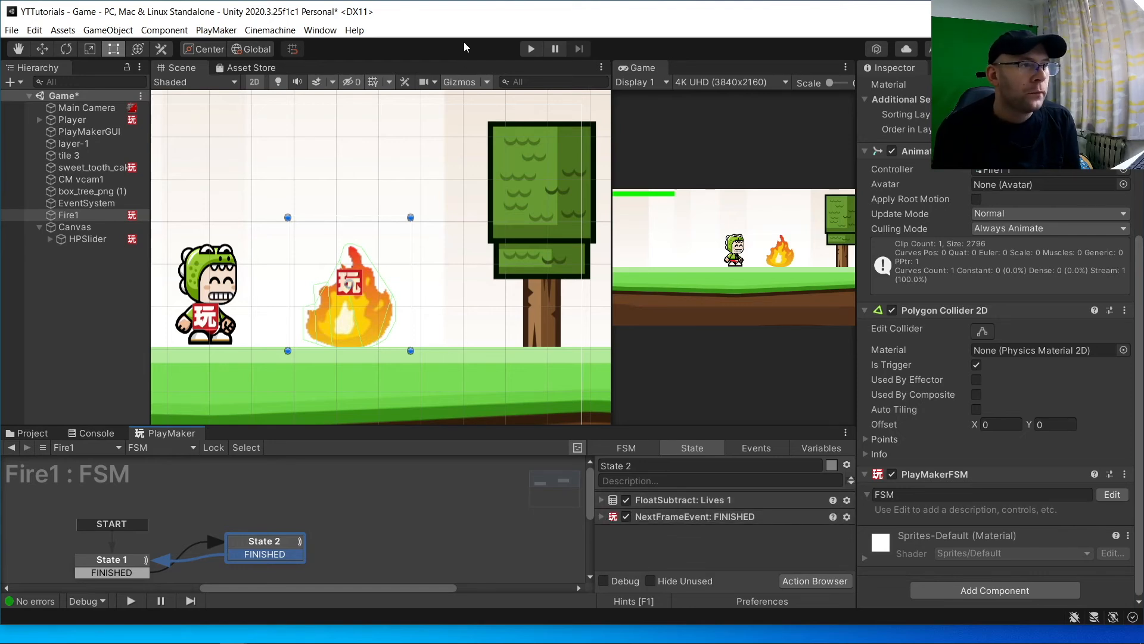
{"action": "left_click", "coordinate": [102, 261]}
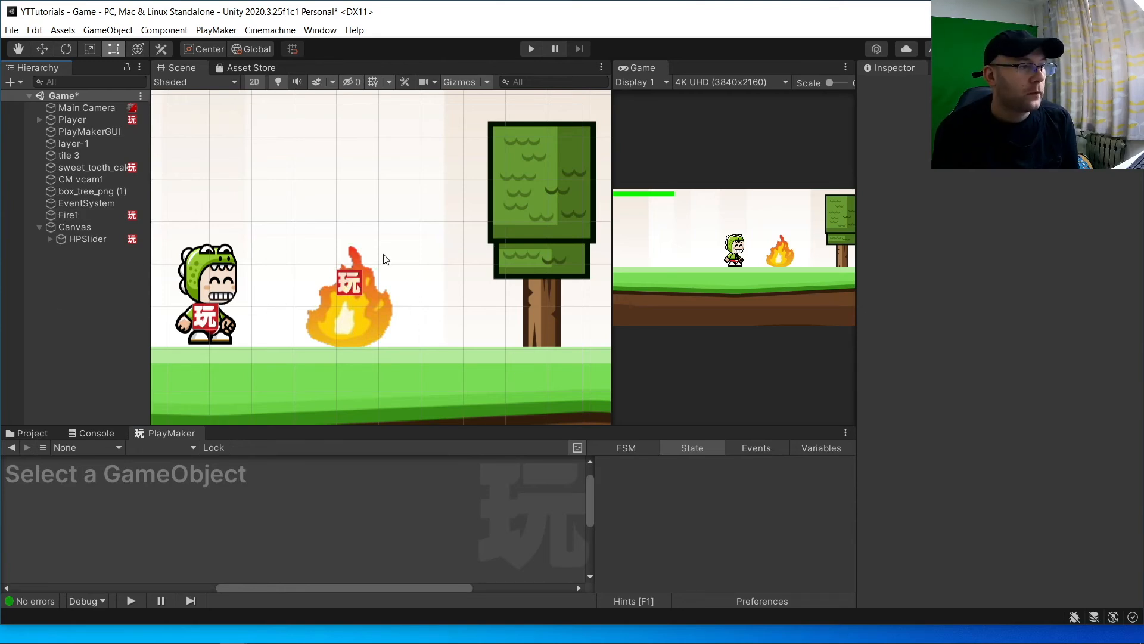
Start play mode, walk the player right through the fire, and widen the Game view to enlarge the health bar
{"action": "left_click", "coordinate": [531, 48]}
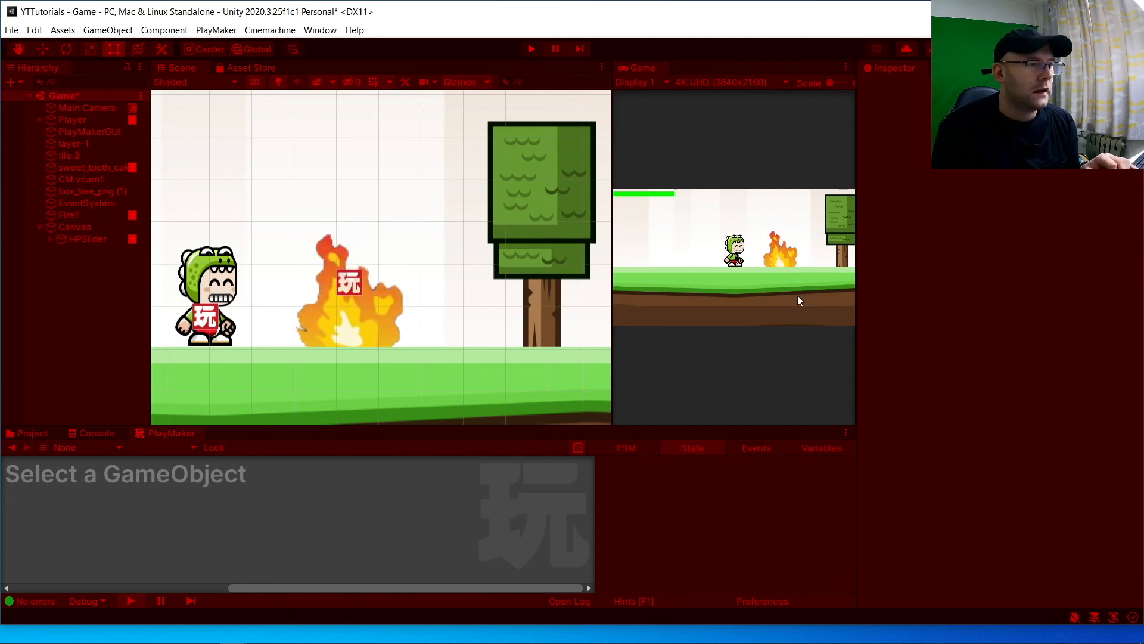
{"action": "key", "text": "d"}
{"action": "key", "text": "d"}
{"action": "key", "text": "d"}
{"action": "left_click_drag", "start_coordinate": [612, 207], "coordinate": [302, 242]}
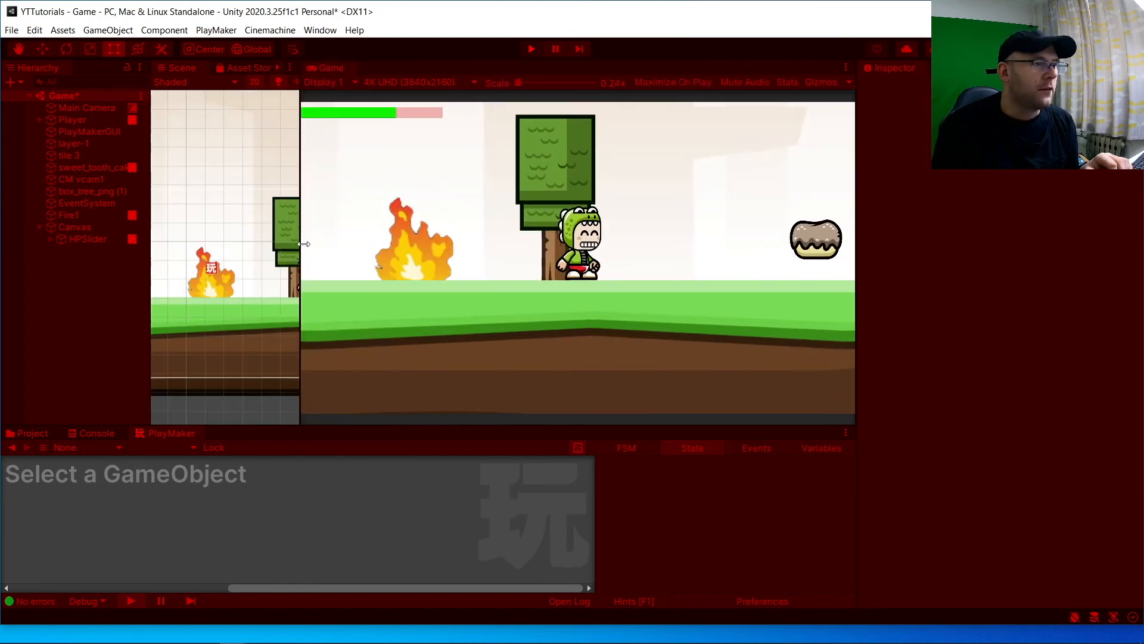
Select the fire to watch its FSM, walk the player back and forth through it, stop play mode, and clear the selection
{"action": "left_click", "coordinate": [225, 269]}
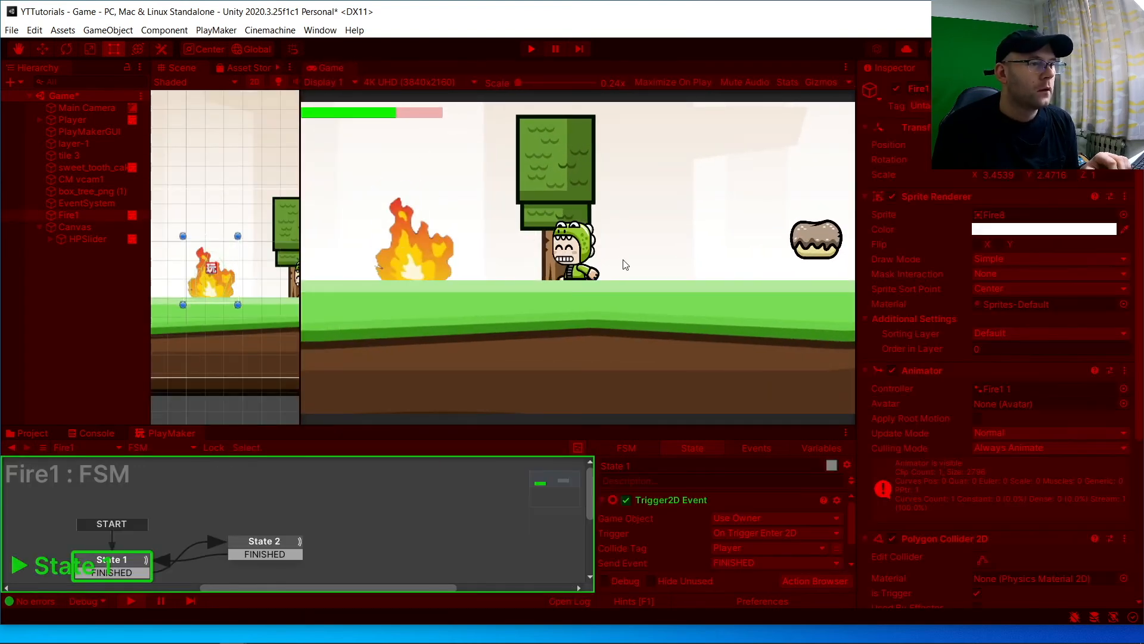
{"action": "key", "text": "a"}
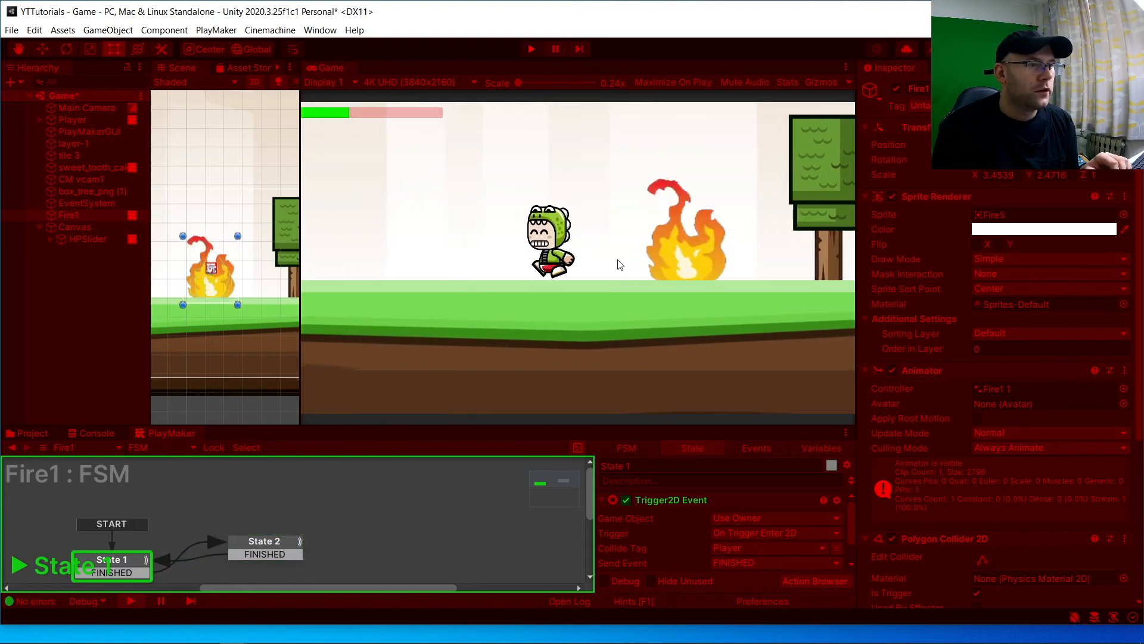
{"action": "key", "text": "d"}
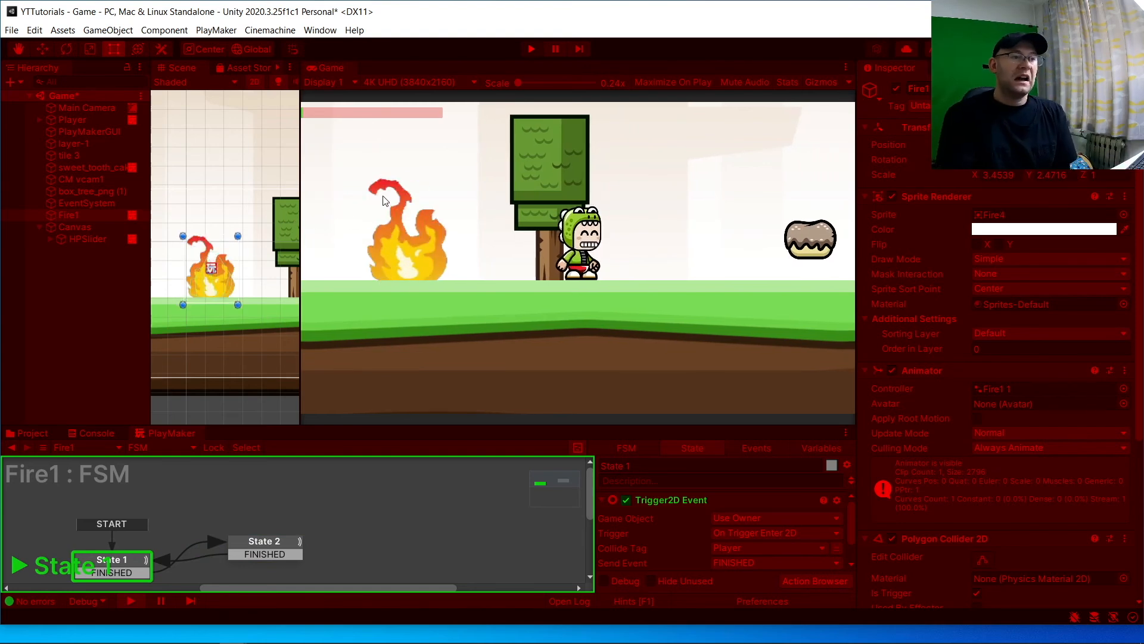
{"action": "left_click", "coordinate": [531, 49]}
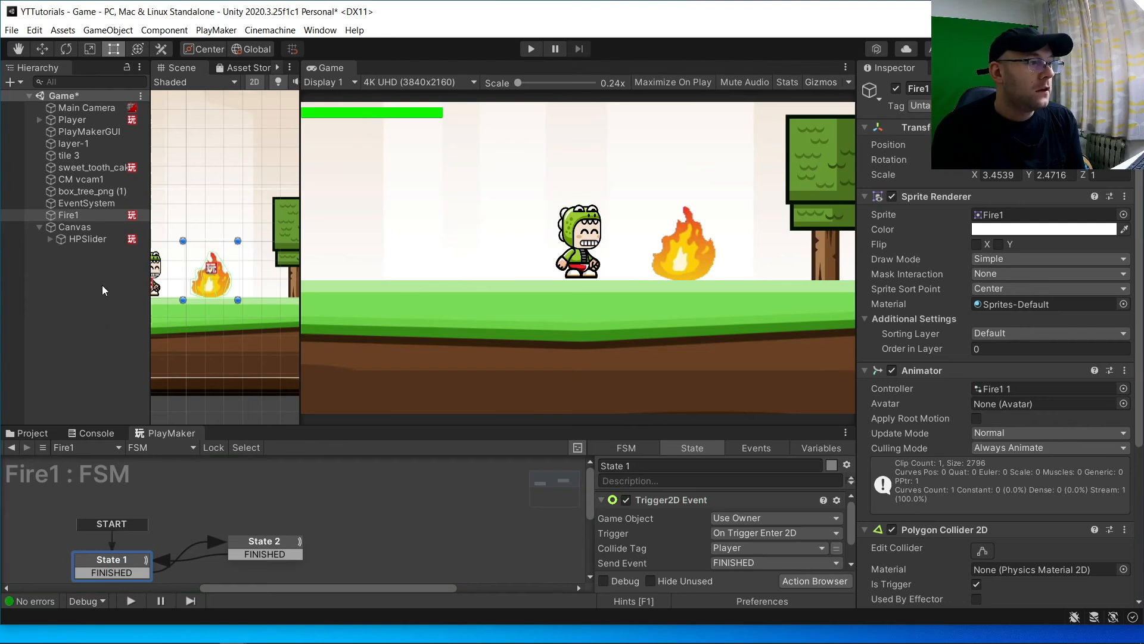
{"action": "left_click", "coordinate": [103, 288]}
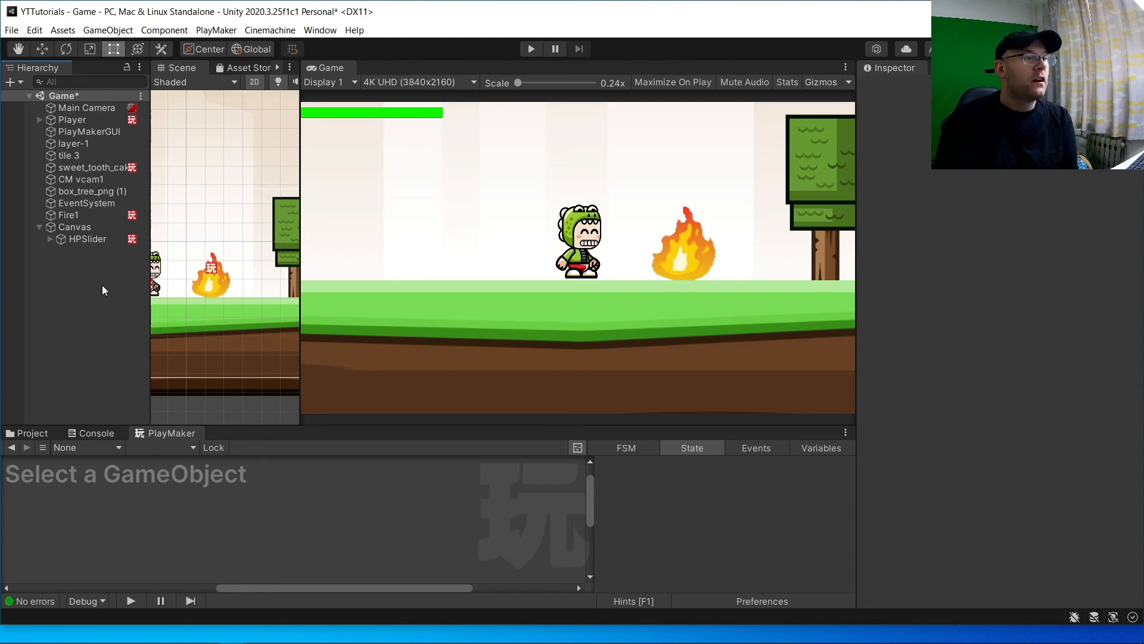
Collapse the Canvas object in the scene hierarchy and clear the selection
{"action": "left_click", "coordinate": [84, 226]}
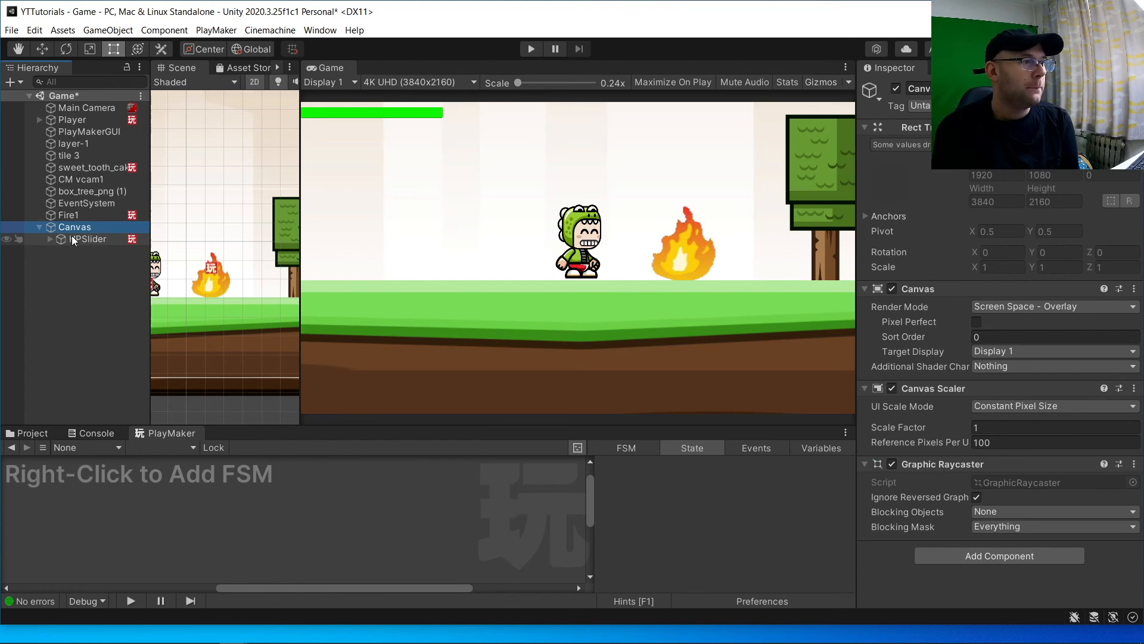
{"action": "left_click", "coordinate": [38, 226]}
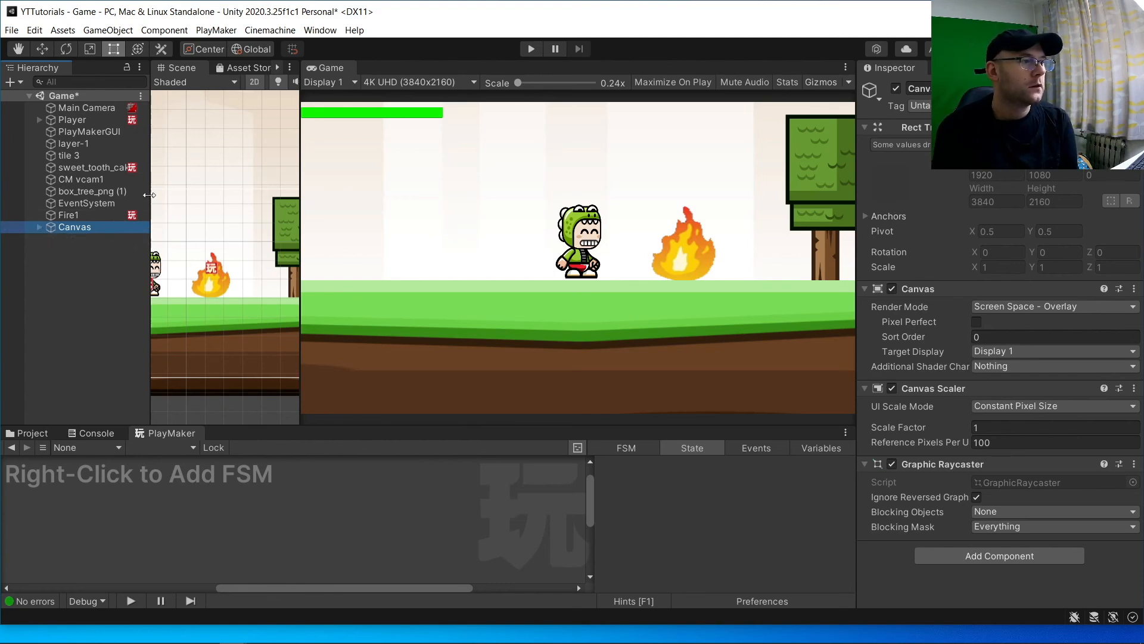
{"action": "left_click", "coordinate": [103, 271]}
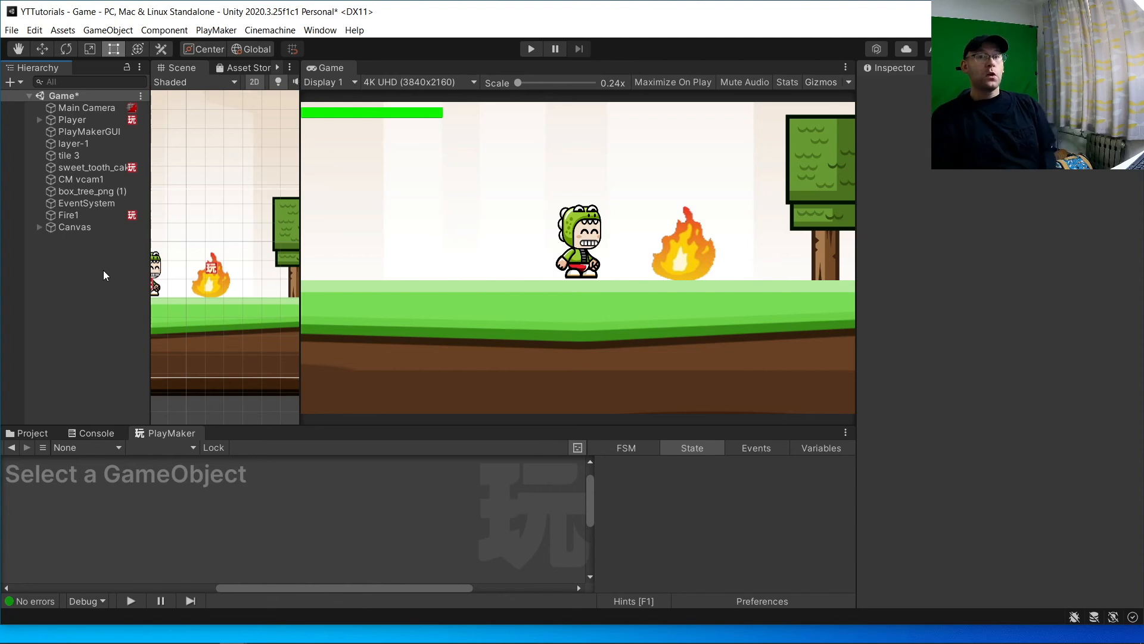